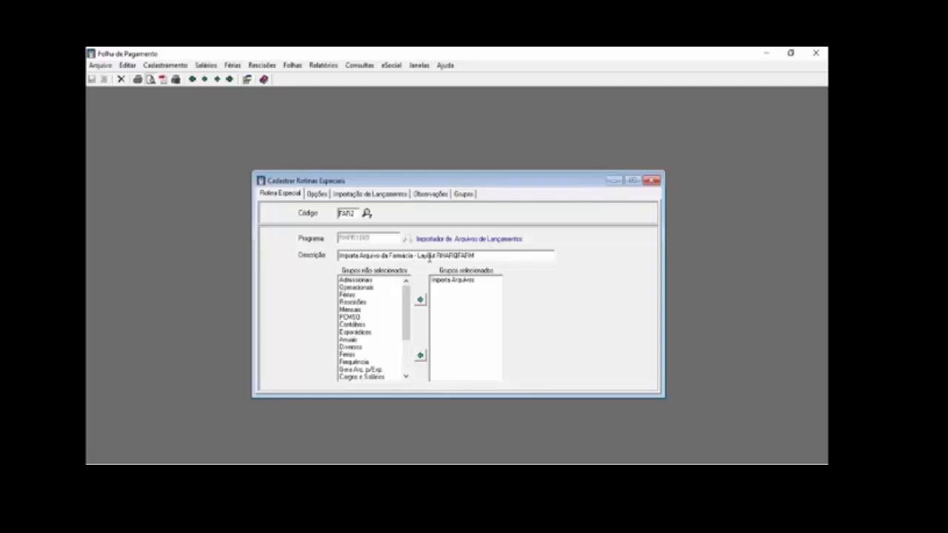
# - Review the code, description and group assignment of the pharmacy file import routine FAR2
pyautogui.moveTo(474, 253); pyautogui.dragTo(338, 255)
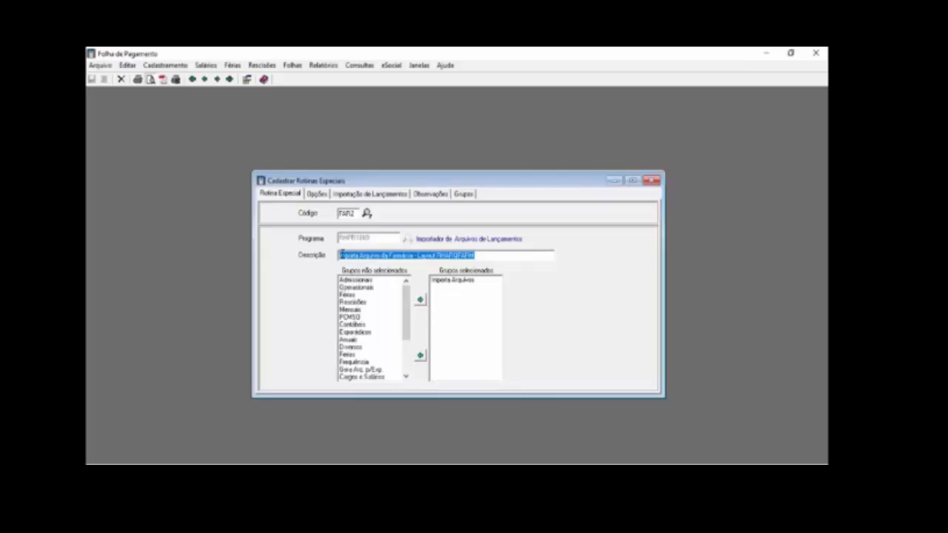
pyautogui.moveTo(359, 213); pyautogui.dragTo(333, 214)
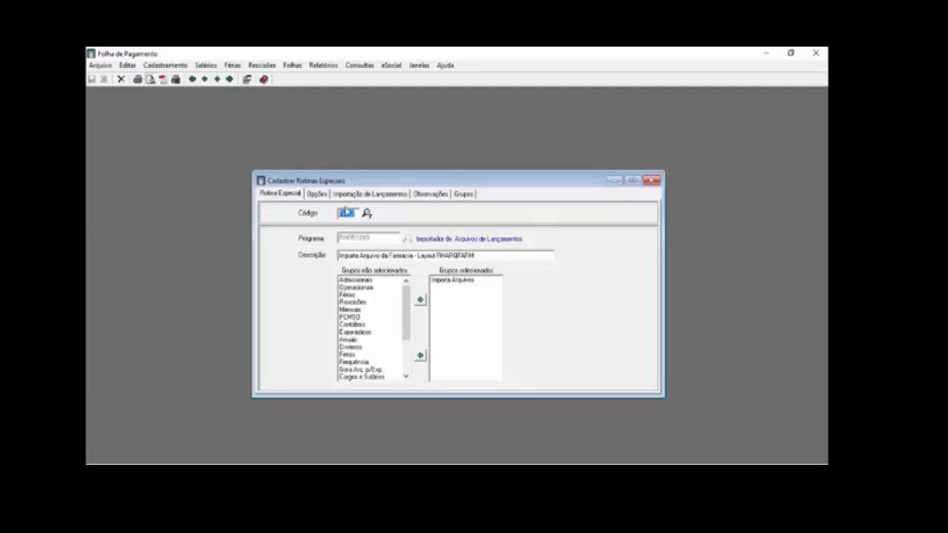
pyautogui.click(345, 294)
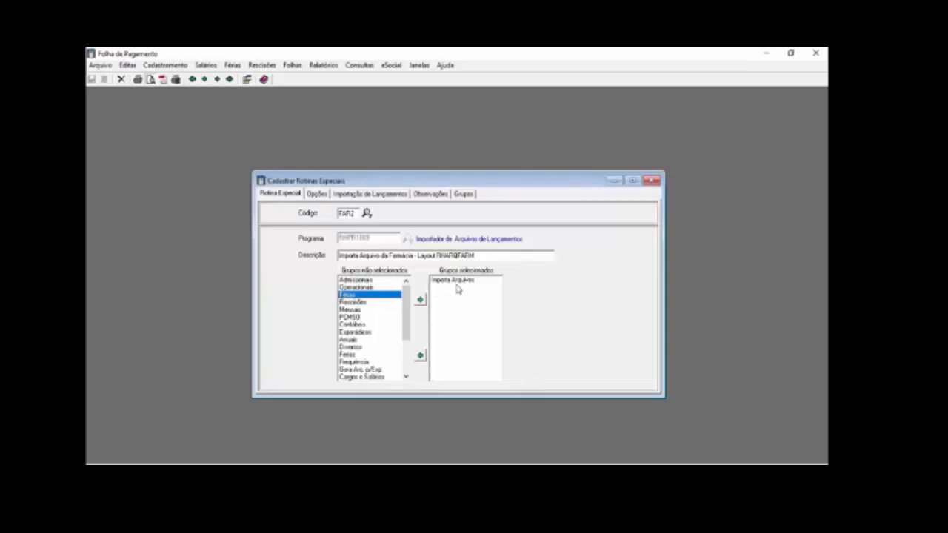
# - Examine routine FAR2's options, including importing entries for contracts on leave and the choices for locating a contract by CPF
pyautogui.click(317, 193)
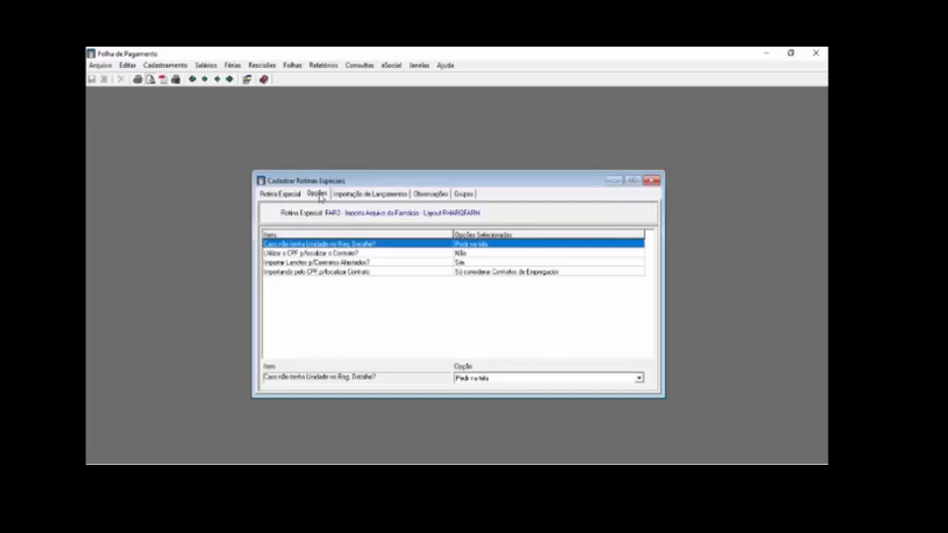
pyautogui.click(474, 264)
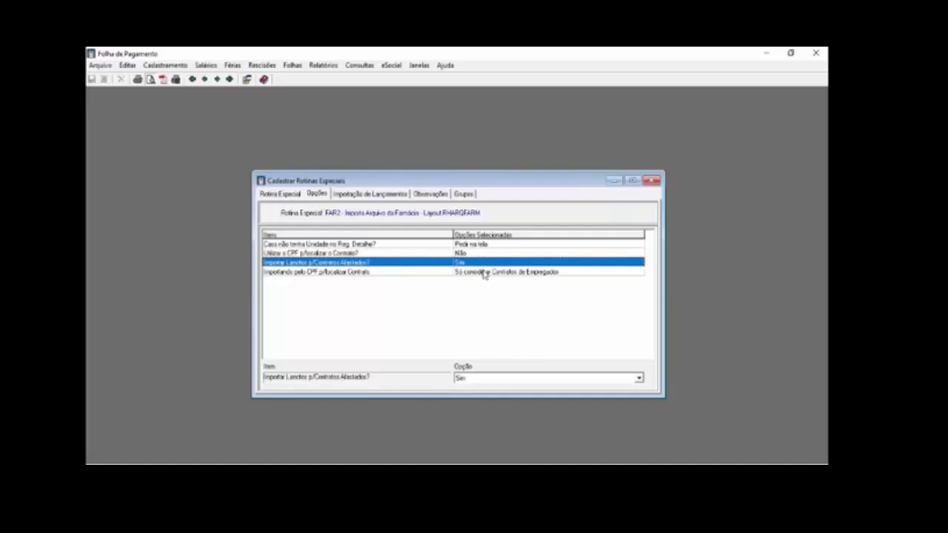
pyautogui.click(482, 272)
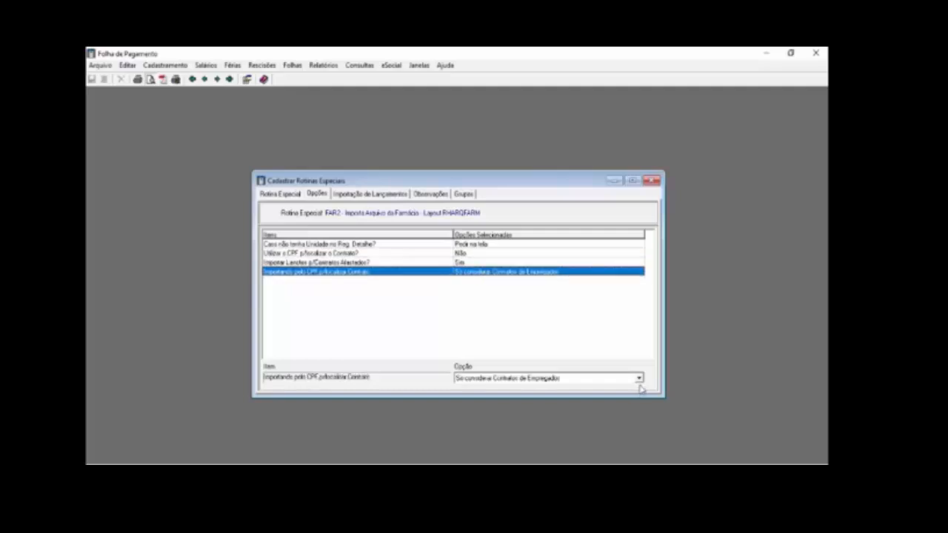
pyautogui.click(639, 378)
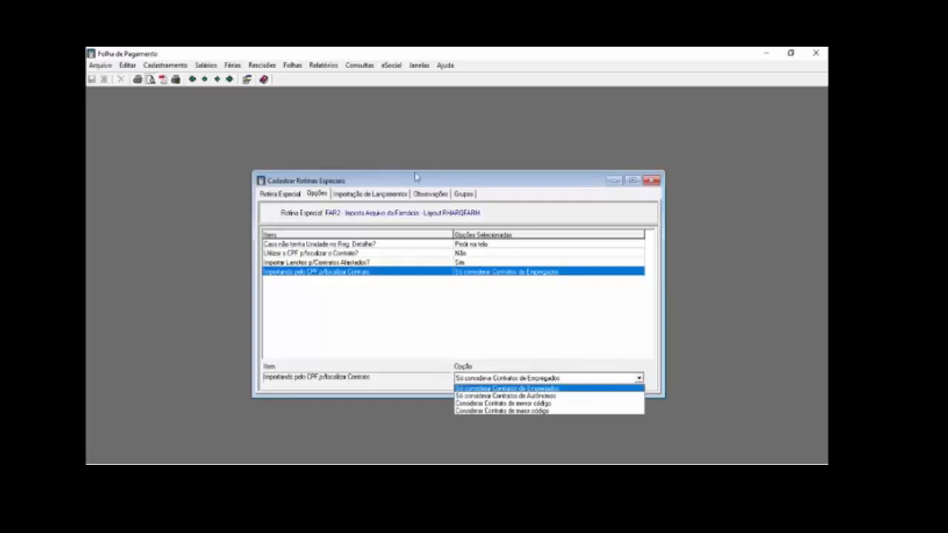
pyautogui.click(377, 194)
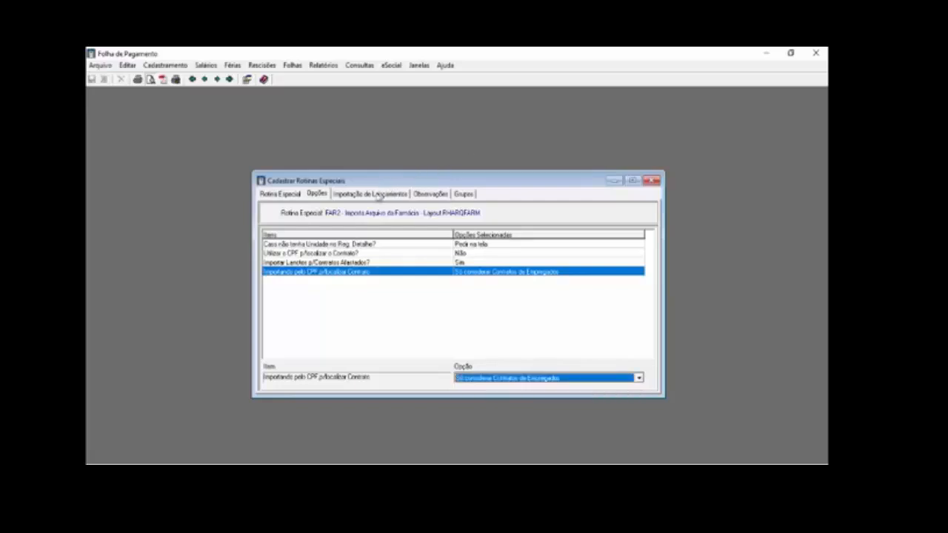
# - Examine FAR2's entry import setup: the header, detail and trailer record structures and the path of the file to import
pyautogui.click(378, 194)
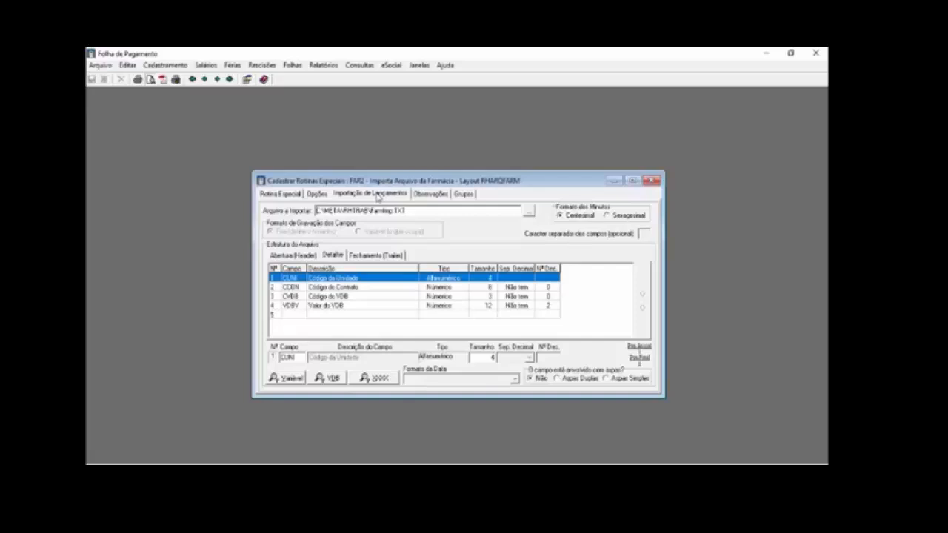
pyautogui.click(300, 254)
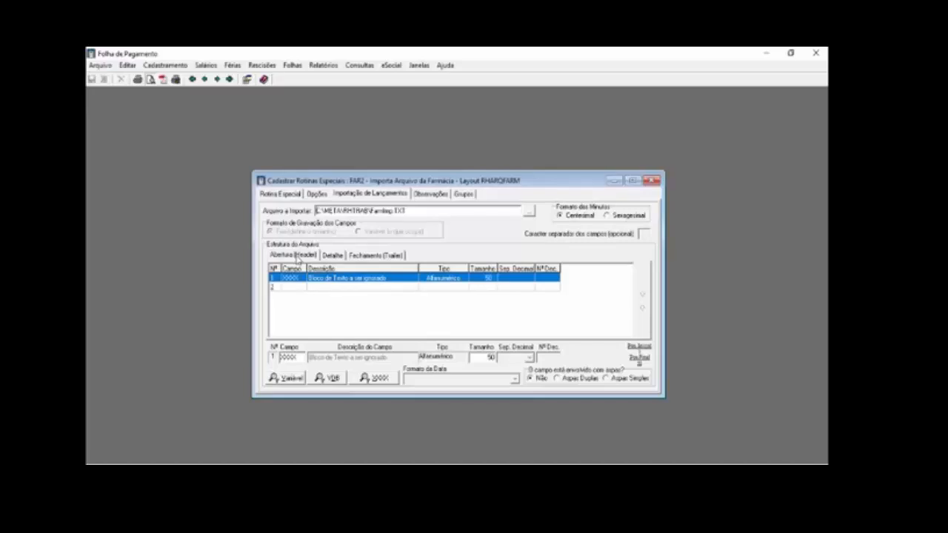
pyautogui.click(334, 256)
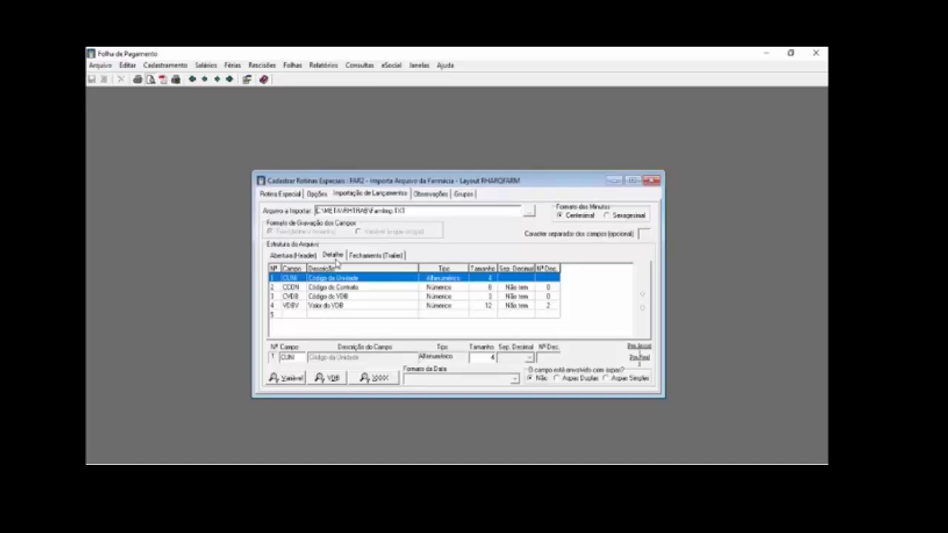
pyautogui.click(366, 255)
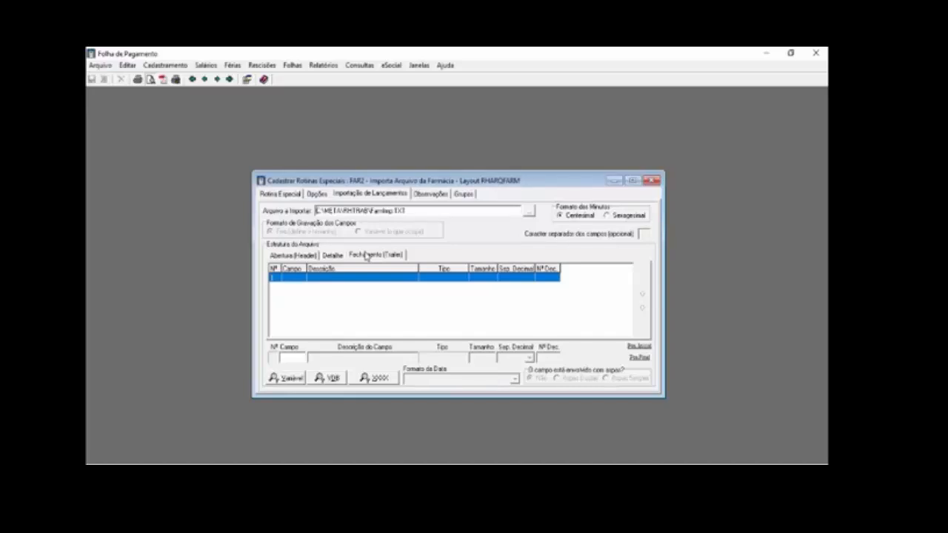
pyautogui.moveTo(419, 214); pyautogui.dragTo(307, 204)
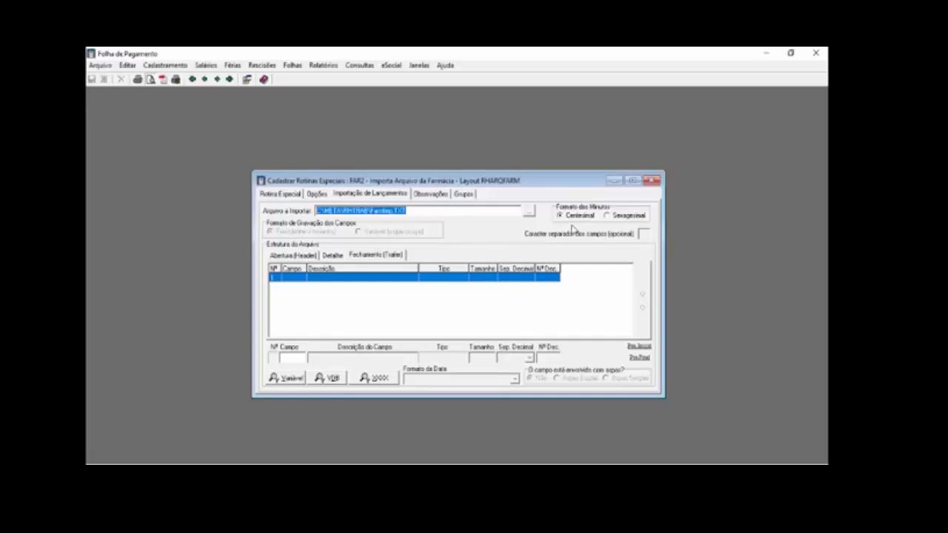
# - Browse the variables and VDBs available for the detail record fields, and check the routine's observations
pyautogui.click(335, 256)
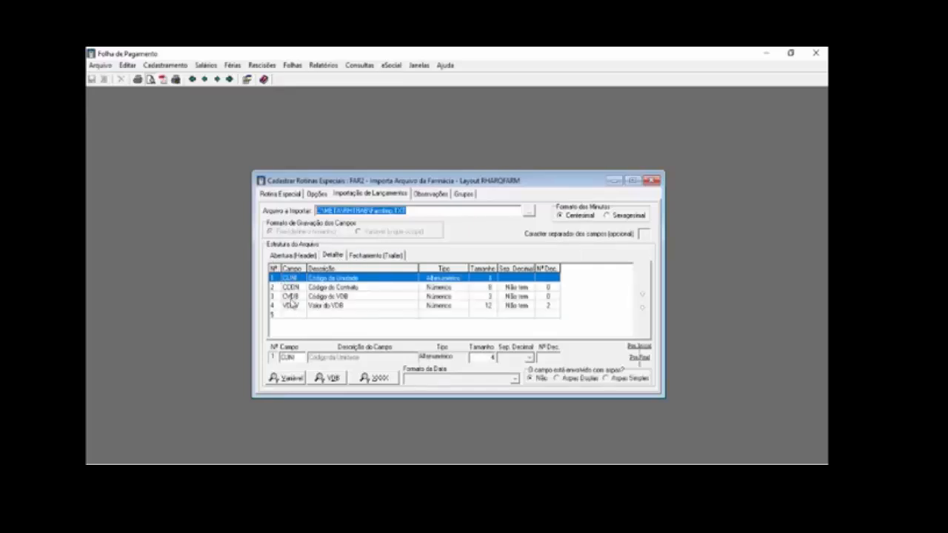
pyautogui.click(293, 381)
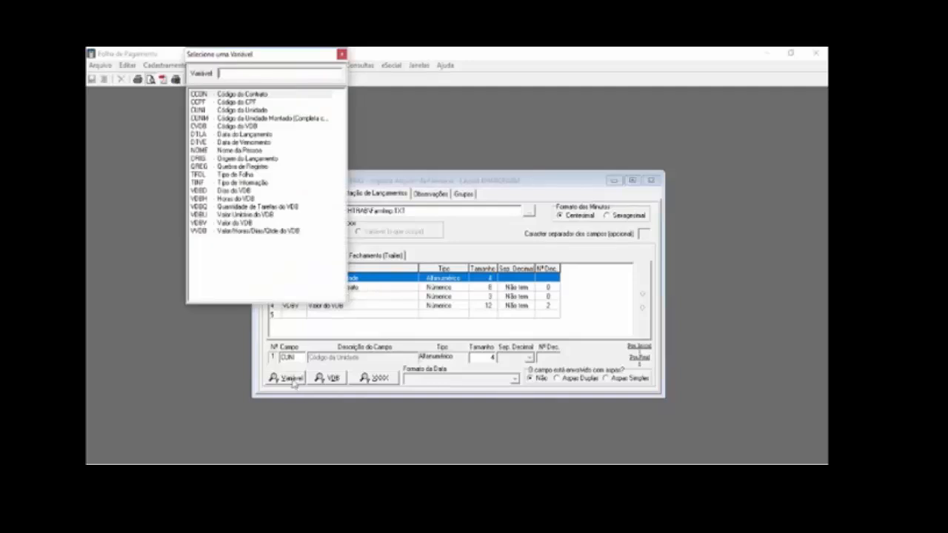
pyautogui.click(308, 90)
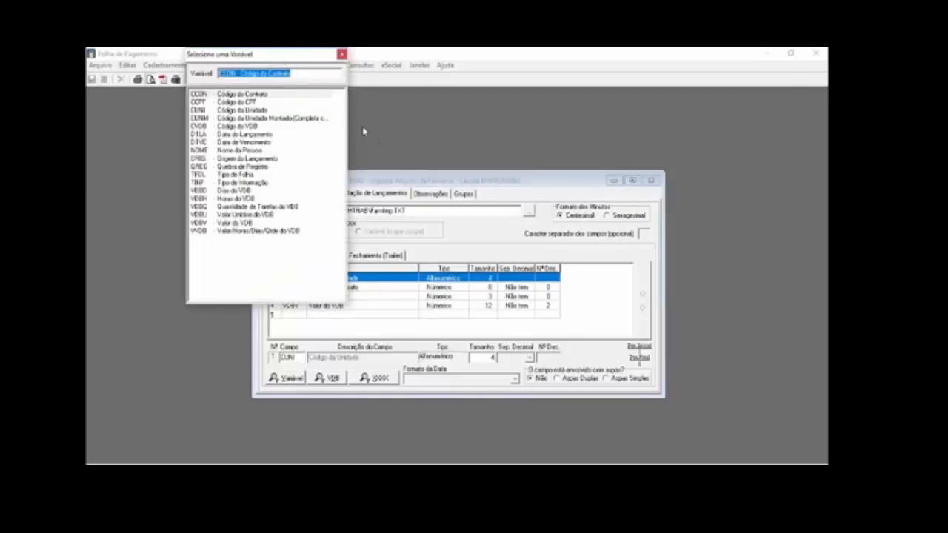
pyautogui.moveTo(271, 56); pyautogui.dragTo(170, 96)
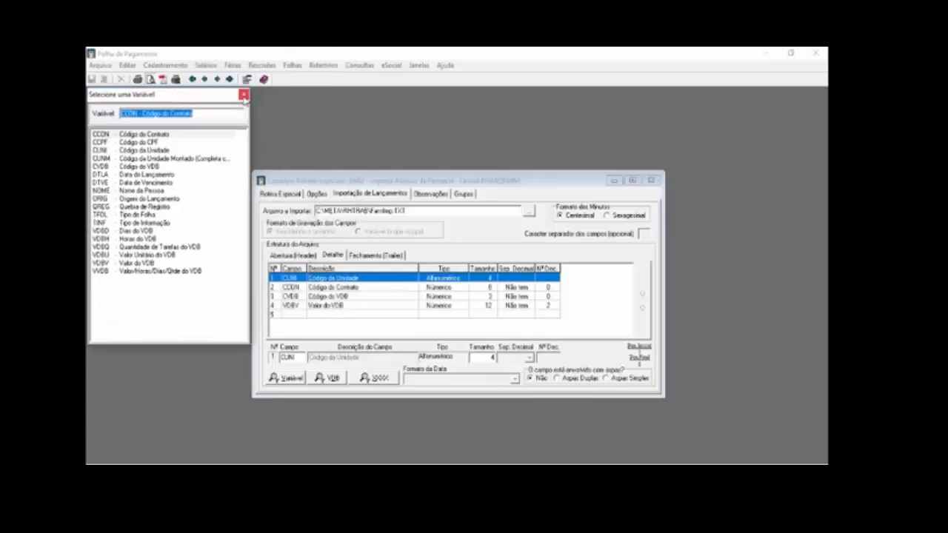
pyautogui.click(244, 95)
pyautogui.click(335, 379)
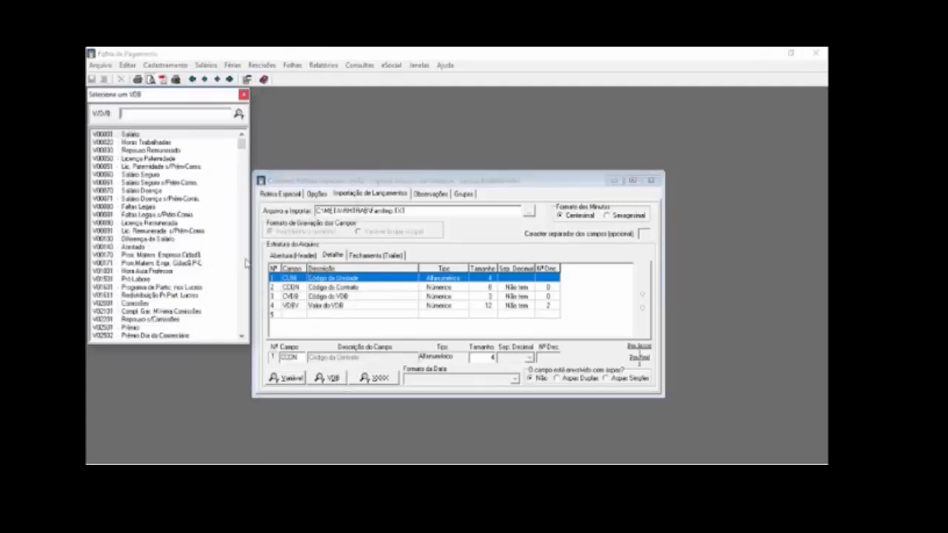
pyautogui.click(243, 94)
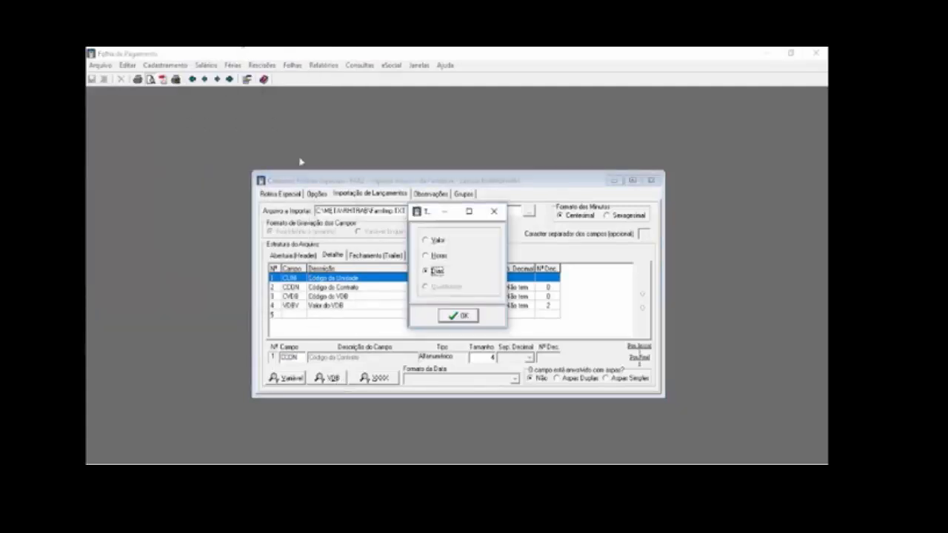
pyautogui.click(494, 212)
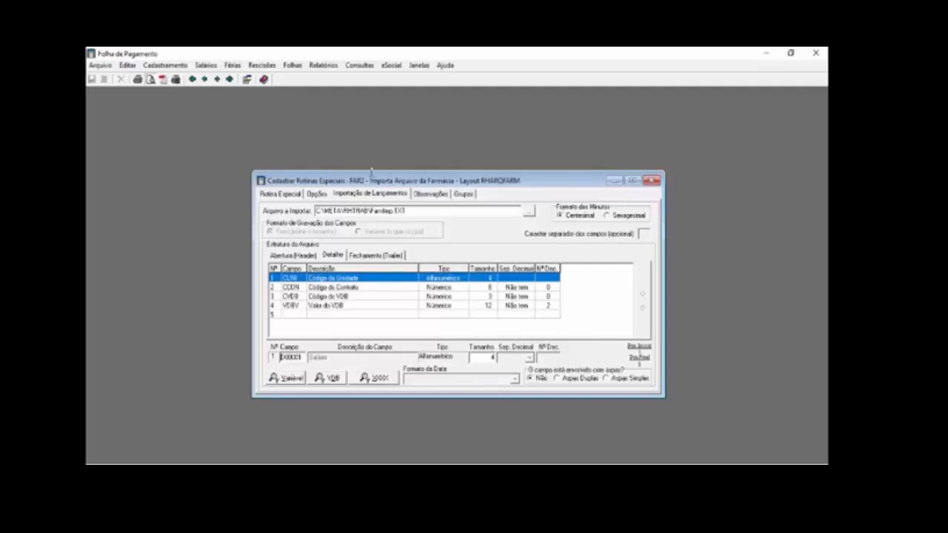
pyautogui.click(440, 196)
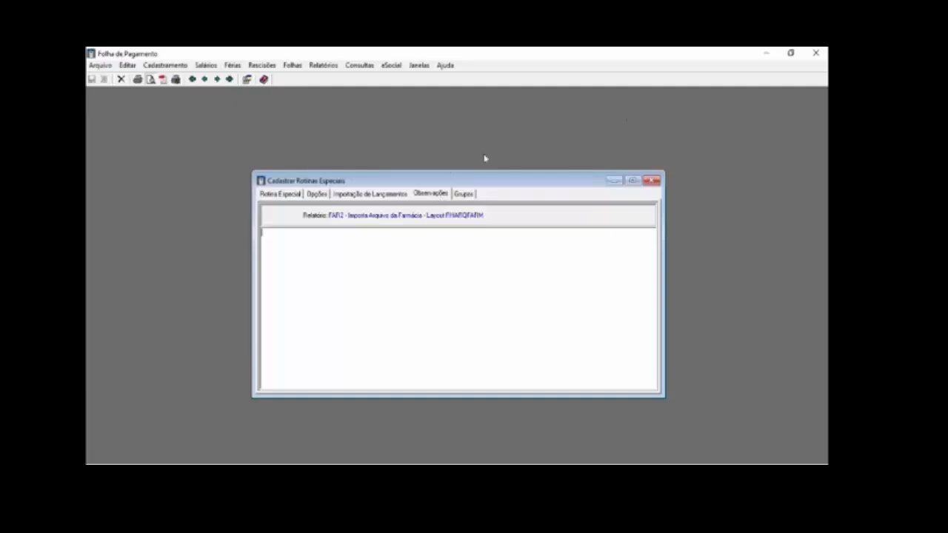
# - Start a new special routine with code 7001, without using an existing routine as a model
pyautogui.click(289, 197)
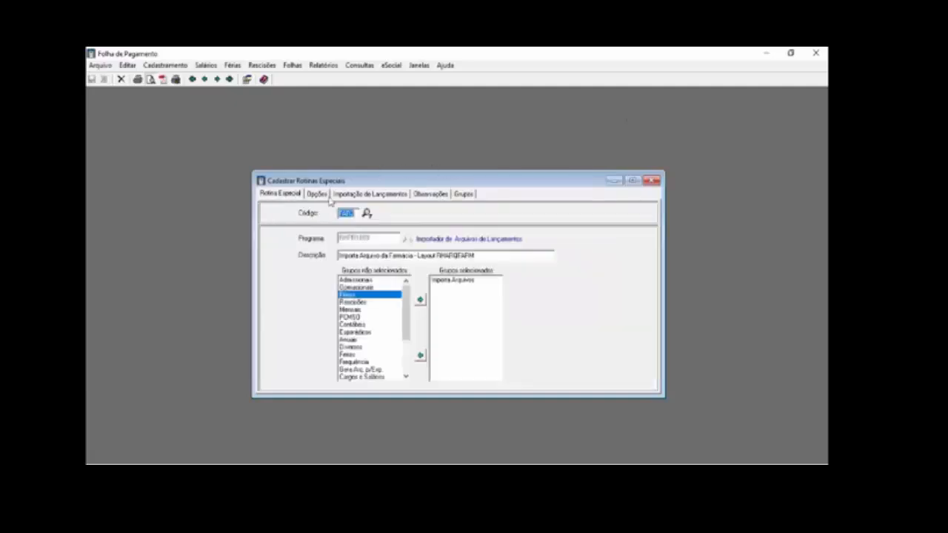
pyautogui.write('7001')
pyautogui.press('Tab')
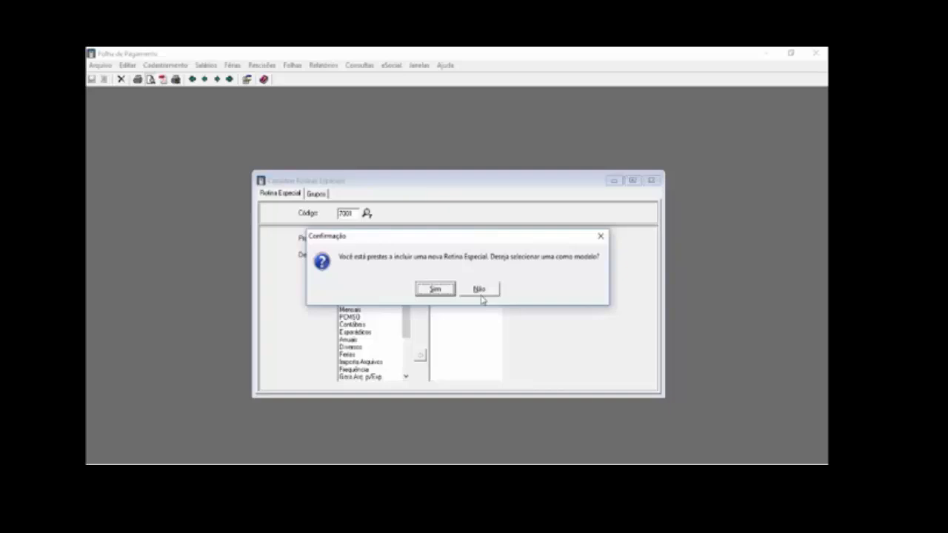
pyautogui.click(480, 289)
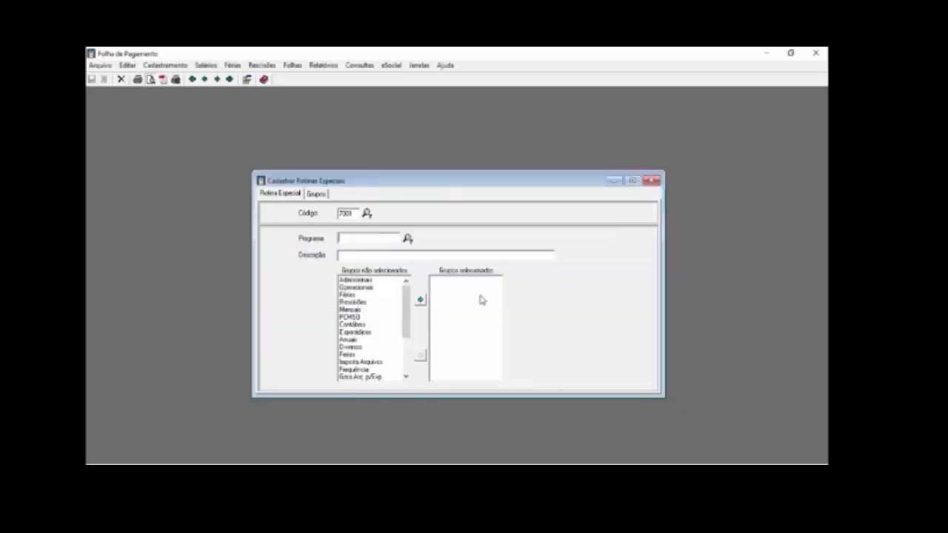
# - Search the programs by 1869 and by "impor", and assign Importador de Arquivos de Lançamentos to routine 7001
pyautogui.click(407, 240)
pyautogui.write('1868')
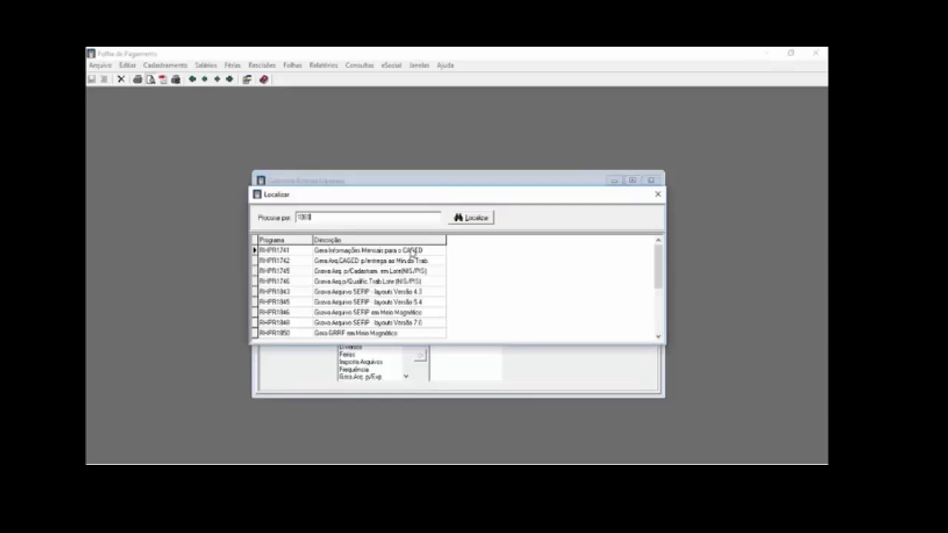
pyautogui.press('Return')
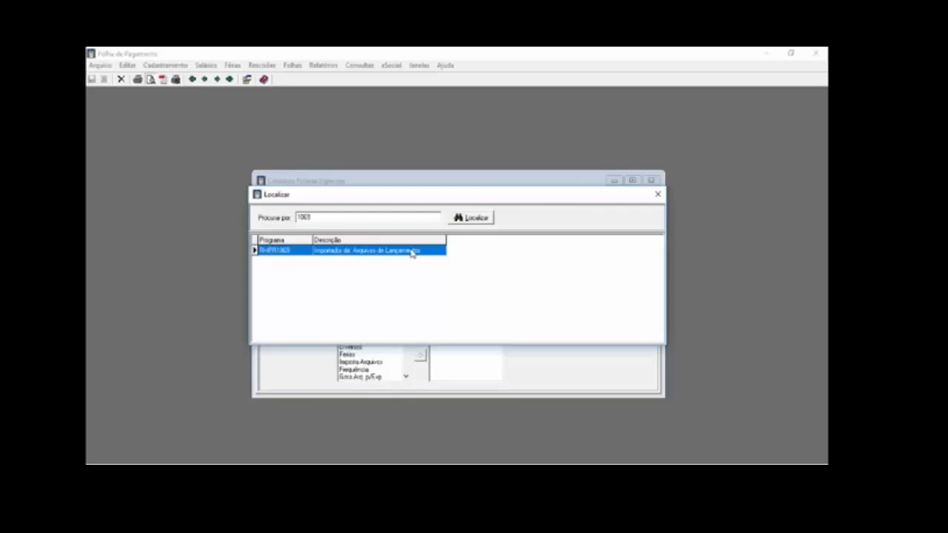
pyautogui.doubleClick(362, 219)
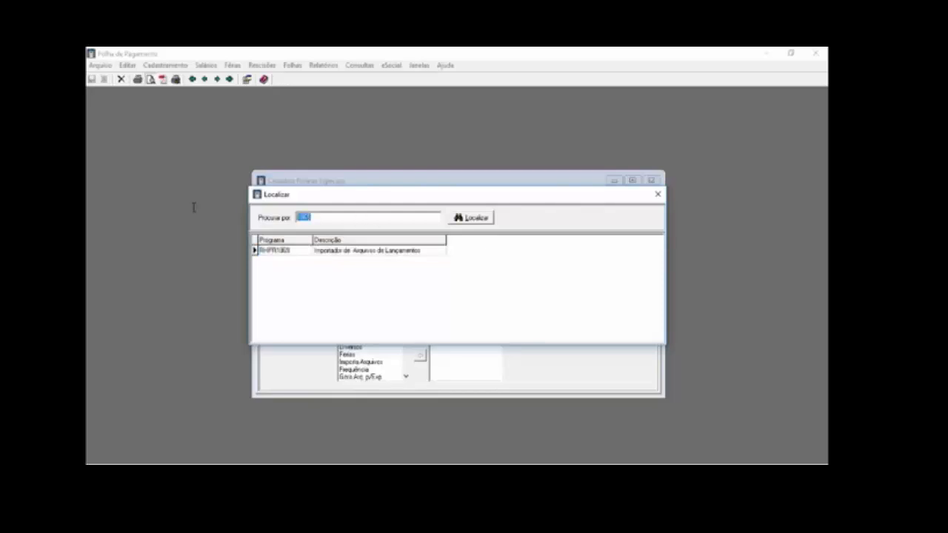
pyautogui.write('impor')
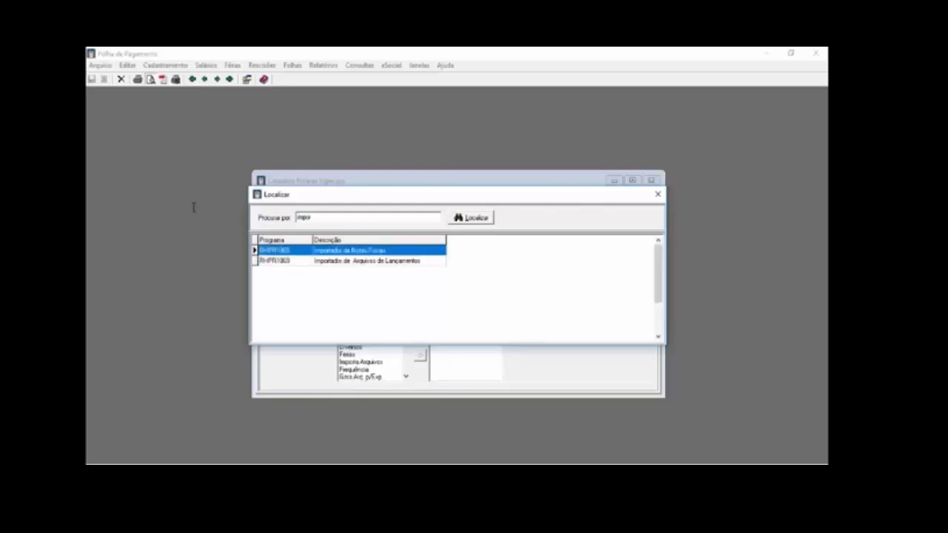
pyautogui.click(313, 265)
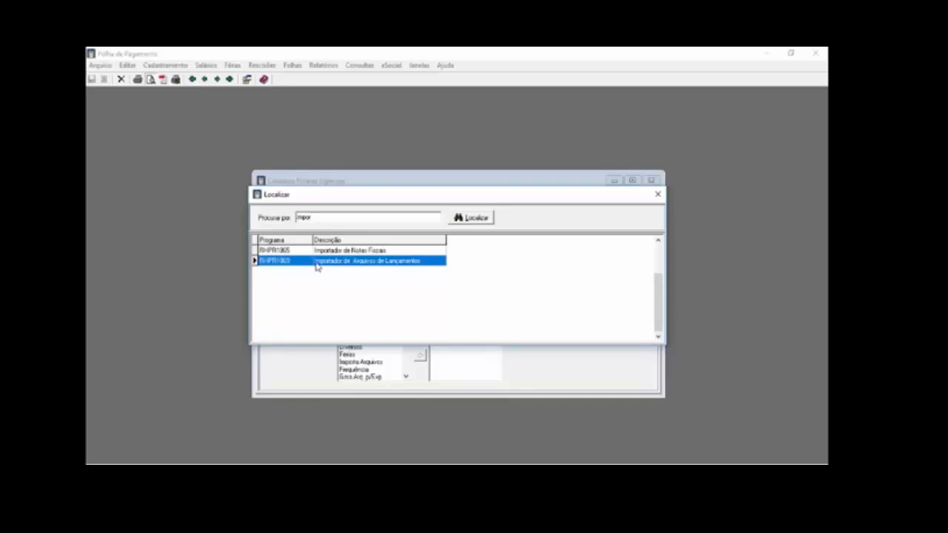
pyautogui.doubleClick(317, 263)
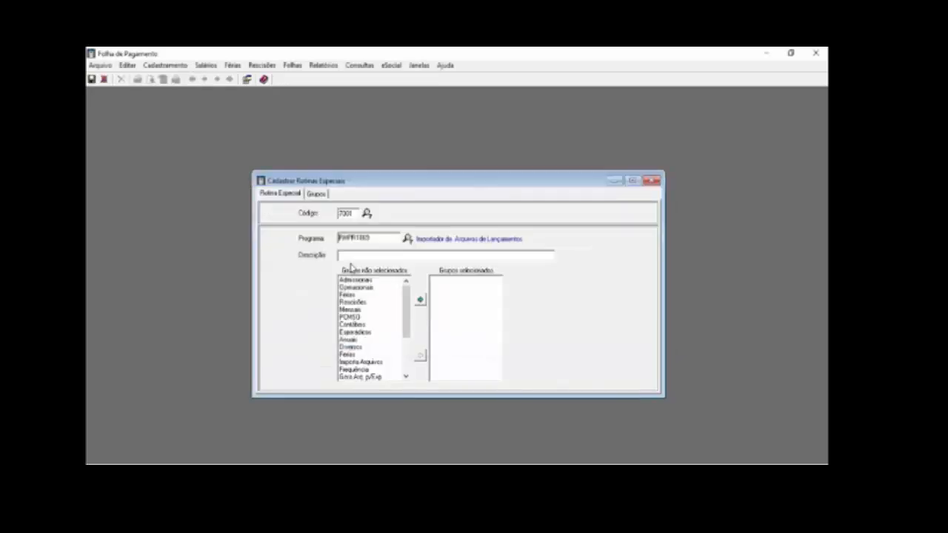
# - Set the routine's description to "Importador de Arquivos de Lançamentos por CPF"
pyautogui.click(355, 255)
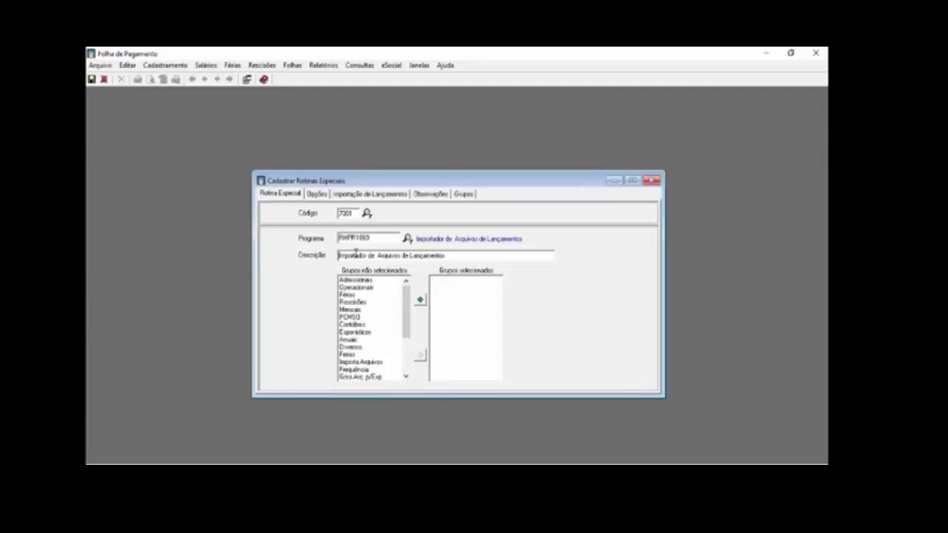
pyautogui.moveTo(456, 256); pyautogui.dragTo(413, 255)
pyautogui.moveTo(411, 254); pyautogui.dragTo(423, 254)
pyautogui.click(480, 259)
pyautogui.write('par ')
pyautogui.write('CP')
pyautogui.write('FT')
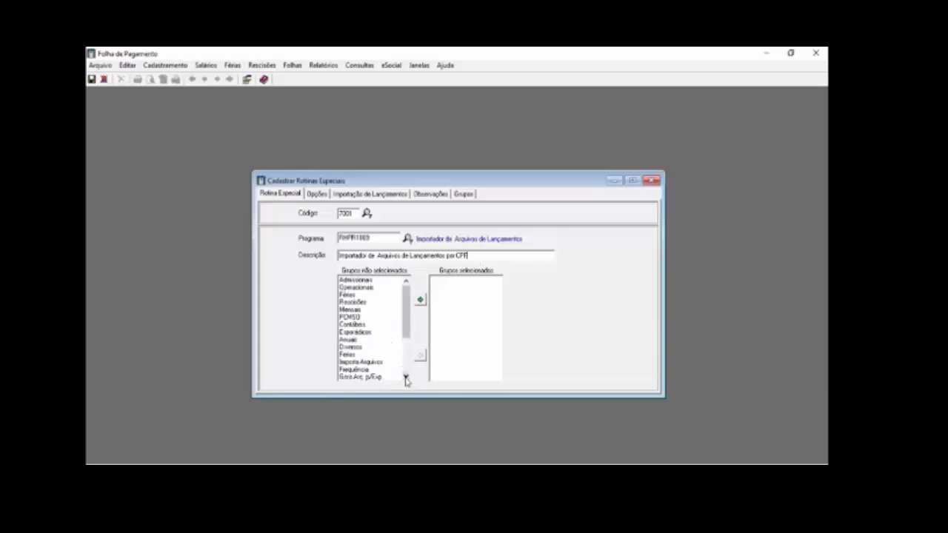
# - Add routine 7001 to the Importa Arquivos group and save it
pyautogui.click(374, 362)
pyautogui.click(419, 299)
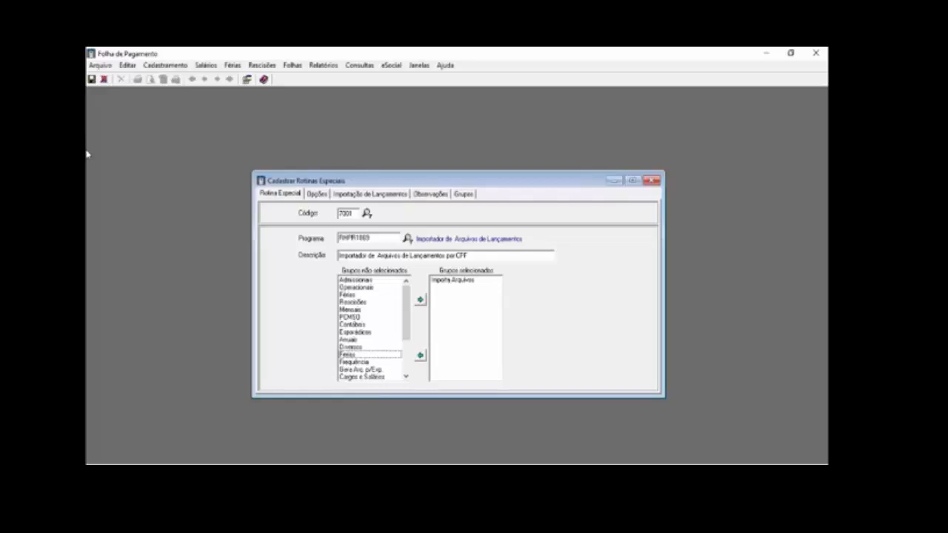
pyautogui.click(91, 80)
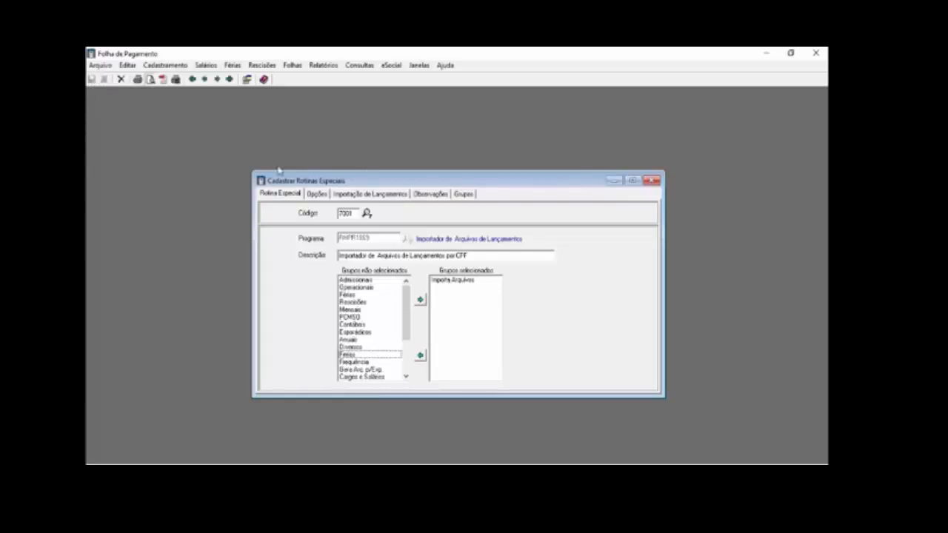
# - Set routine 7001's option "Utilizar o CPF p/localizar o Contrato?" to Sim
pyautogui.click(318, 194)
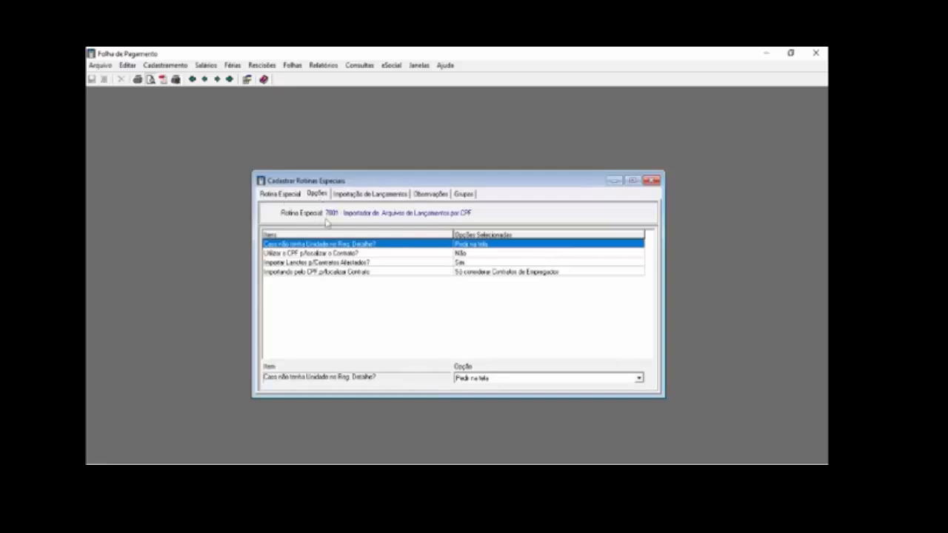
pyautogui.click(407, 254)
pyautogui.click(474, 378)
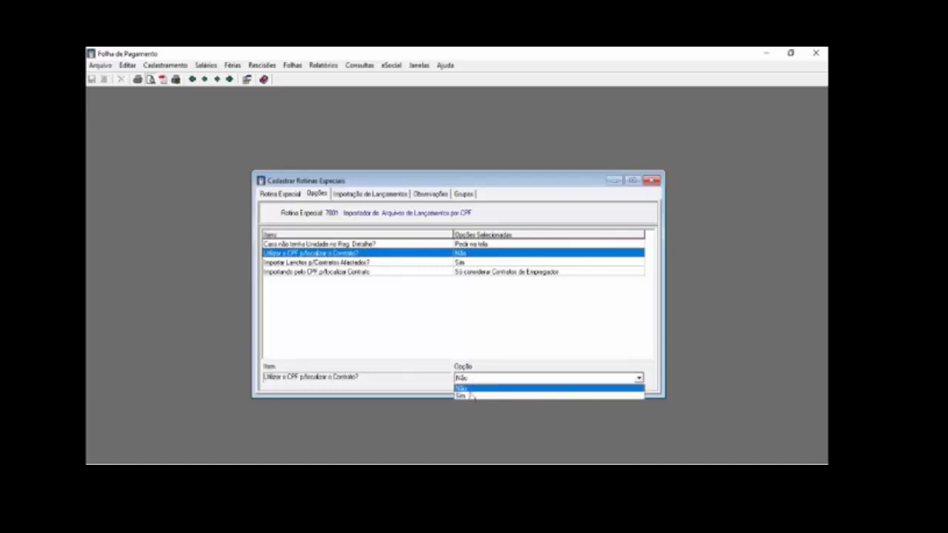
pyautogui.click(470, 394)
pyautogui.click(460, 263)
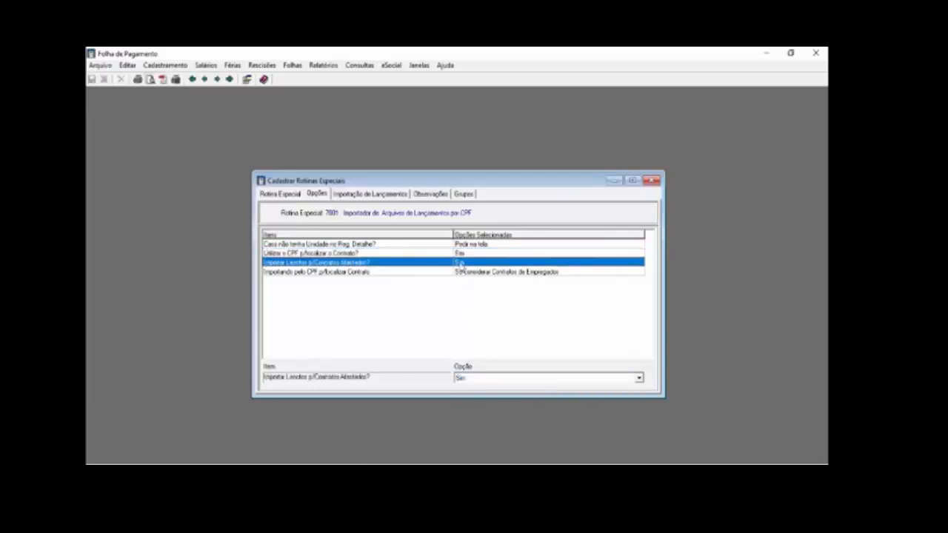
# - Set the field recording format in routine 7001's entry import settings to Fixo (define o tamanho)
pyautogui.click(381, 195)
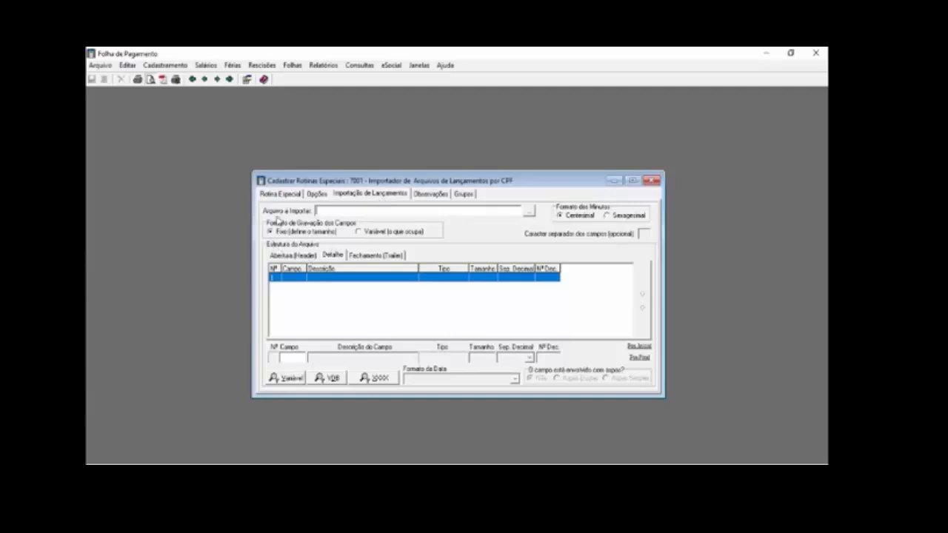
pyautogui.click(394, 233)
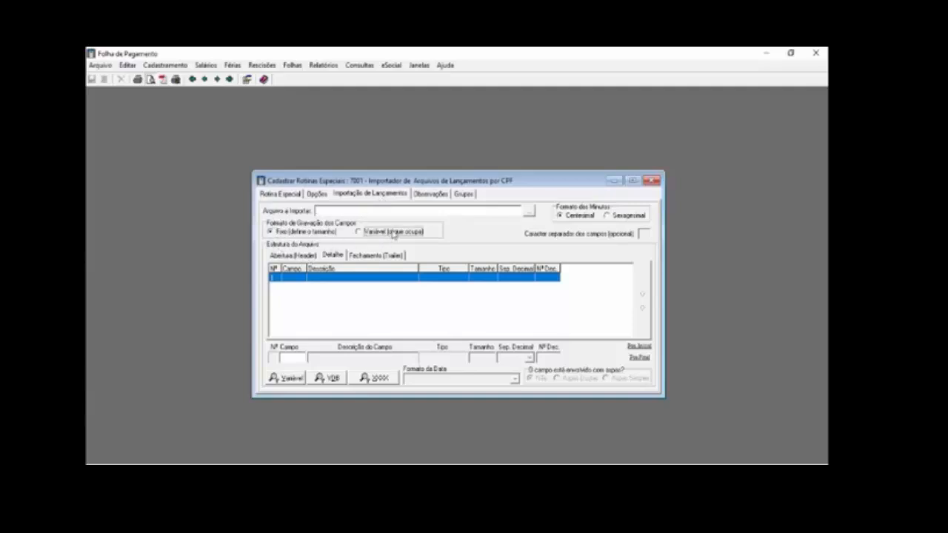
pyautogui.click(294, 234)
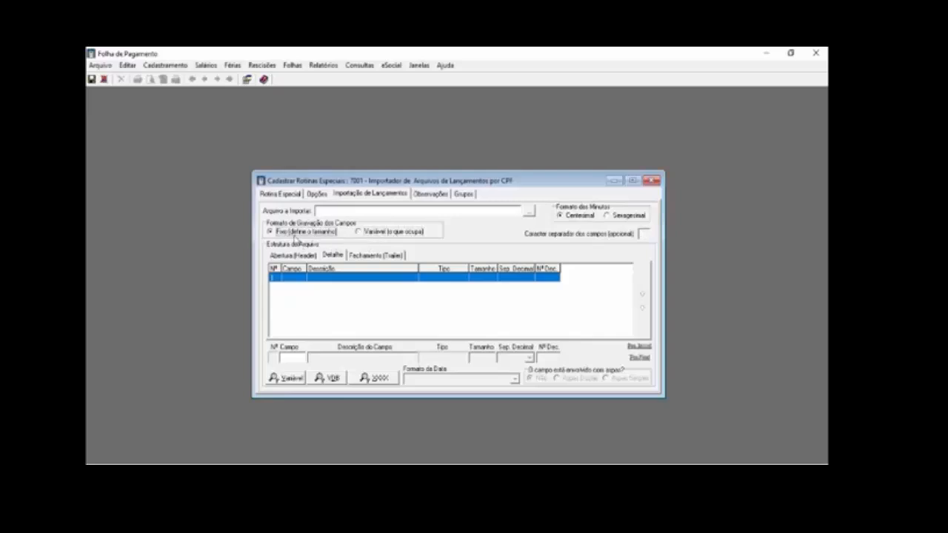
# - Add Código do CPF (CCPF) as the first field of the Detalhe record in the file structure
pyautogui.click(292, 258)
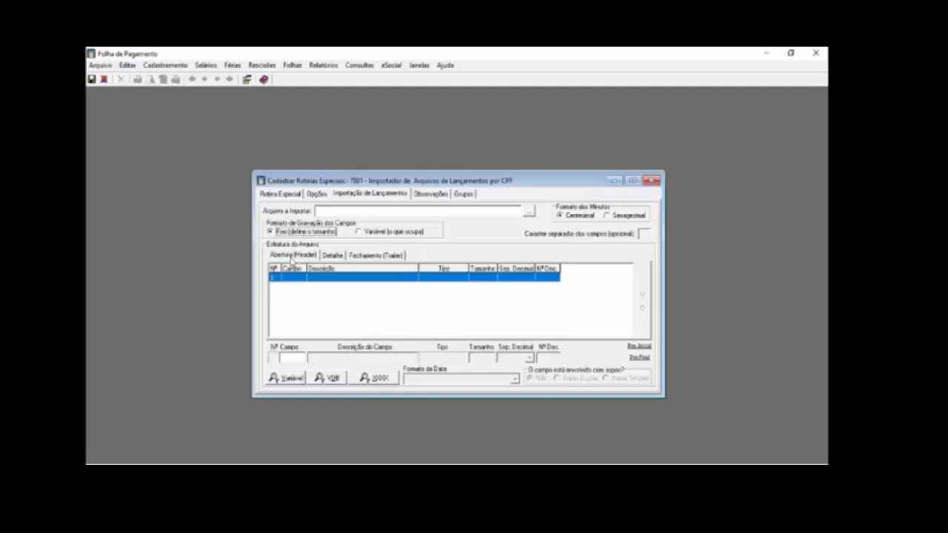
pyautogui.click(333, 256)
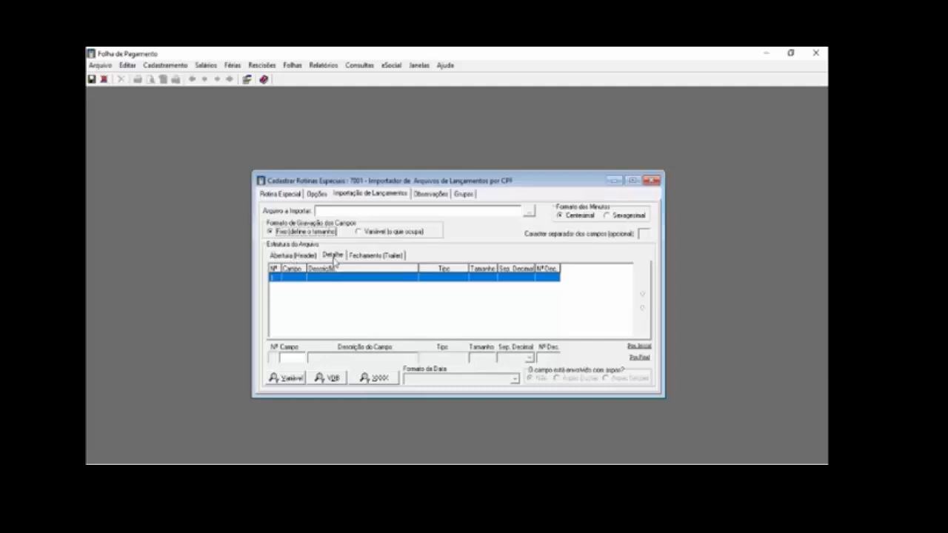
pyautogui.click(288, 356)
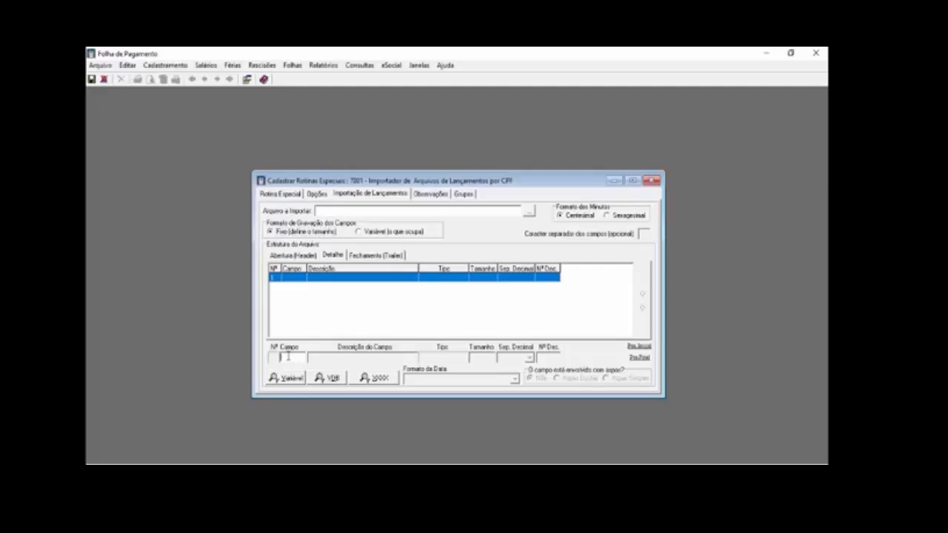
pyautogui.write('CPF')
pyautogui.press('Return')
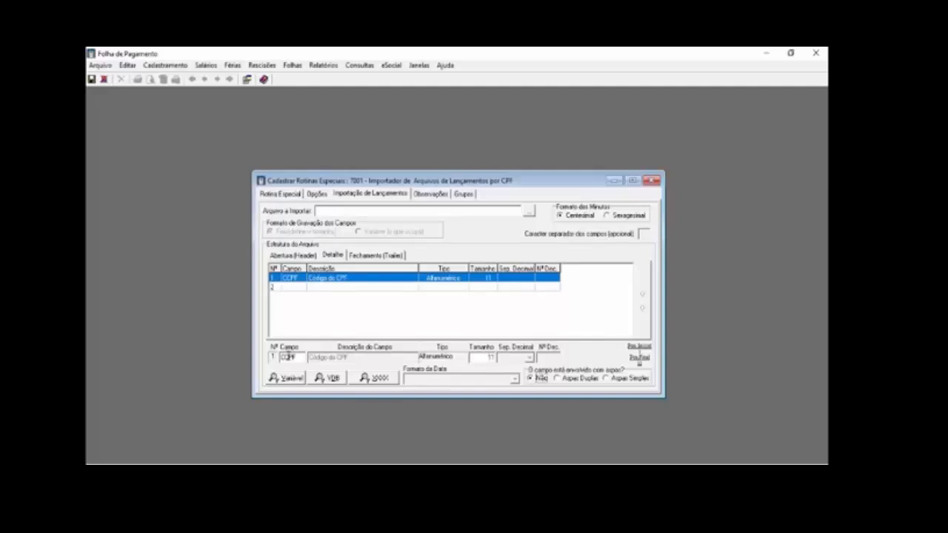
pyautogui.click(281, 356)
pyautogui.click(290, 288)
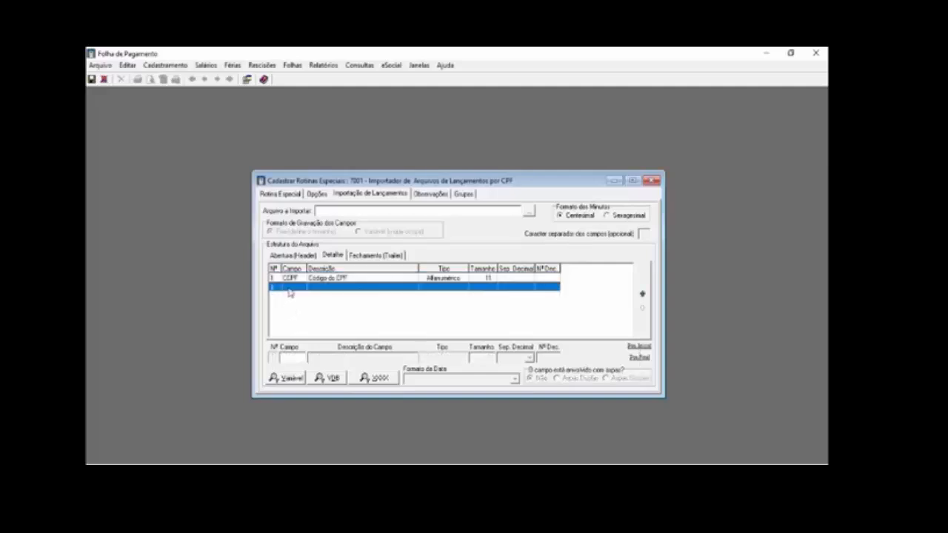
# - Search the variables for "valor" and add Valor do VDB as the second Detalhe field
pyautogui.click(286, 378)
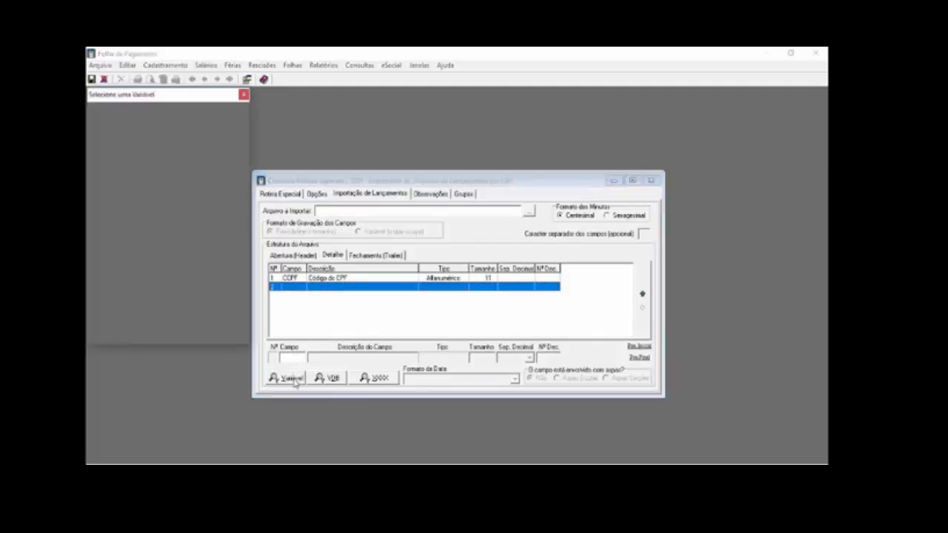
pyautogui.write('valor')
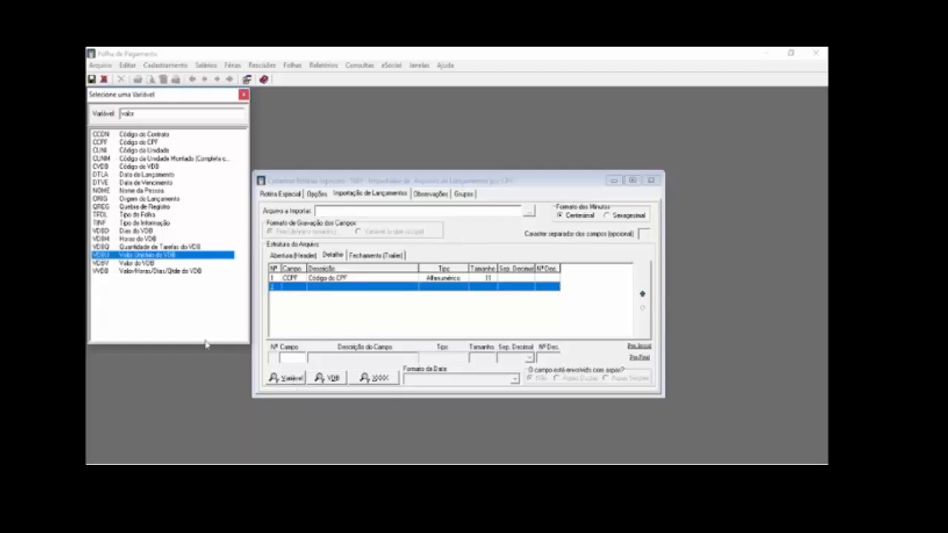
pyautogui.click(140, 264)
pyautogui.doubleClick(142, 265)
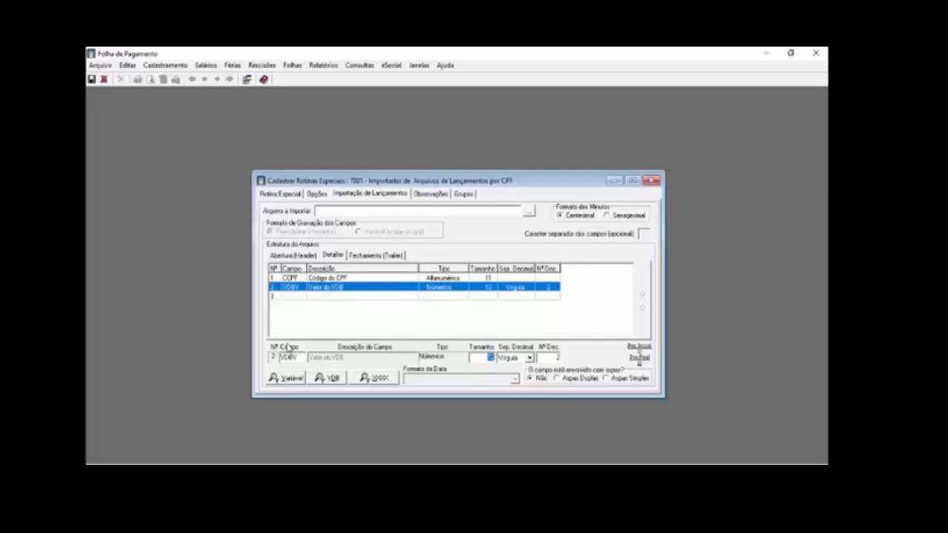
# - Set the Valor do VDB field to size 11 with decimal separator Não tem, and save the routine
pyautogui.write('11')
pyautogui.press('Tab')
pyautogui.press('Down')
pyautogui.press('Tab')
pyautogui.press('Tab')
pyautogui.click(92, 79)
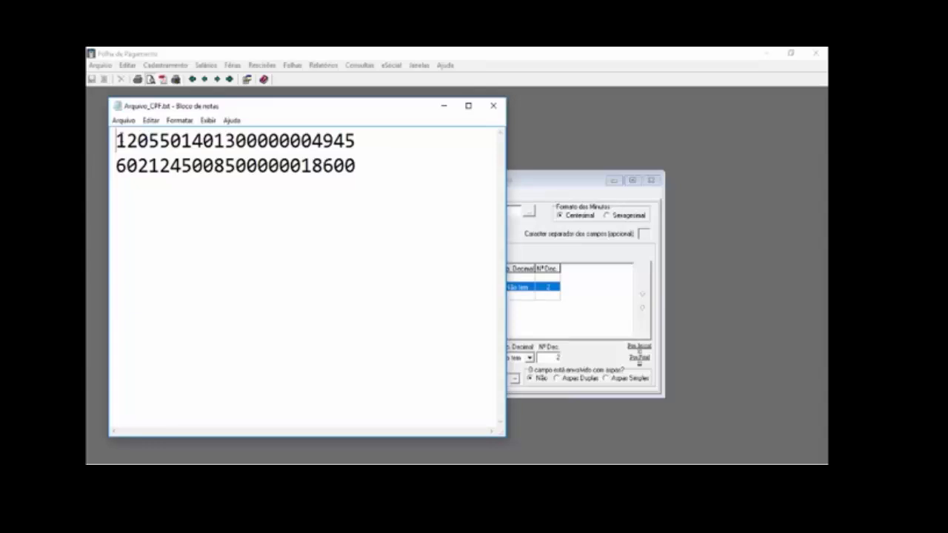
# - Switch to Arquivo_CPF.txt in Notepad and step through its first line to examine the digit positions
pyautogui.press('Right')
pyautogui.press('Right')
pyautogui.press('Right')
pyautogui.press('Right')
pyautogui.press('Right')
pyautogui.press('Right')
pyautogui.press('Right')
pyautogui.press('Right')
pyautogui.press('Right')
pyautogui.press('Right')
pyautogui.press('Right')
pyautogui.press('Right')
pyautogui.press('Right')
pyautogui.press('Right')
pyautogui.press('Right')
pyautogui.press('Right')
pyautogui.press('Right')
pyautogui.press('Right')
pyautogui.press('Left')
pyautogui.press('Left')
pyautogui.press('Left')
pyautogui.press('Left')
pyautogui.press('Left')
pyautogui.press('Left')
pyautogui.press('Left')
pyautogui.press('Left')
pyautogui.press('Left')
pyautogui.press('Left')
pyautogui.press('Left')
pyautogui.press('Left')
pyautogui.press('Left')
pyautogui.press('Left')
pyautogui.press('Left')
pyautogui.press('Left')
pyautogui.press('Left')
pyautogui.press('Left')
# - Arrange the routine window and the Arquivo_CPF.txt window side by side for comparison
pyautogui.click(557, 182)
pyautogui.moveTo(559, 183); pyautogui.dragTo(673, 183)
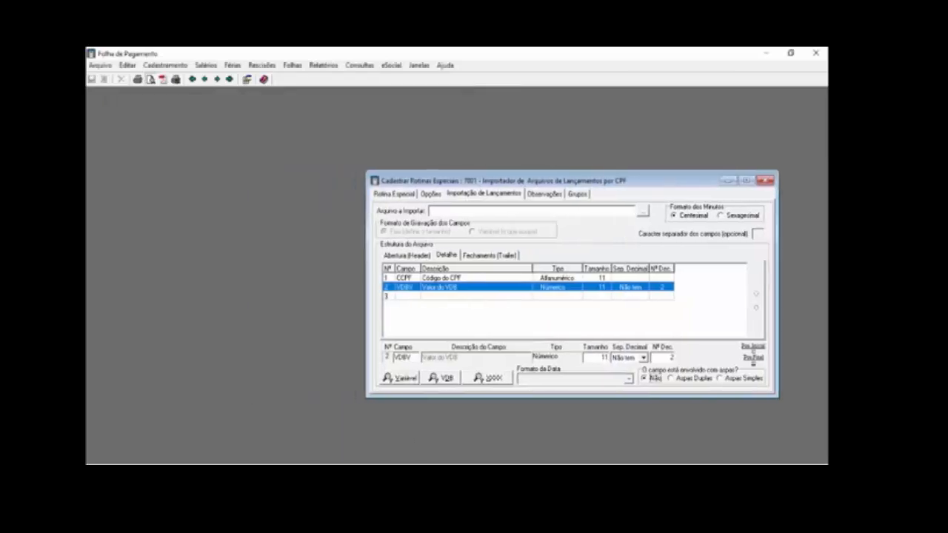
pyautogui.moveTo(232, 474)
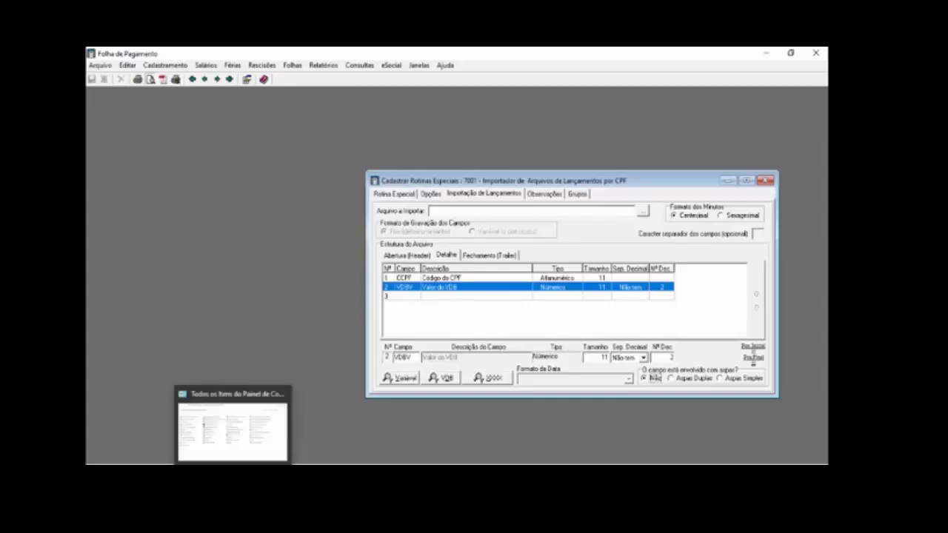
pyautogui.click(392, 437)
pyautogui.moveTo(334, 113); pyautogui.dragTo(362, 104)
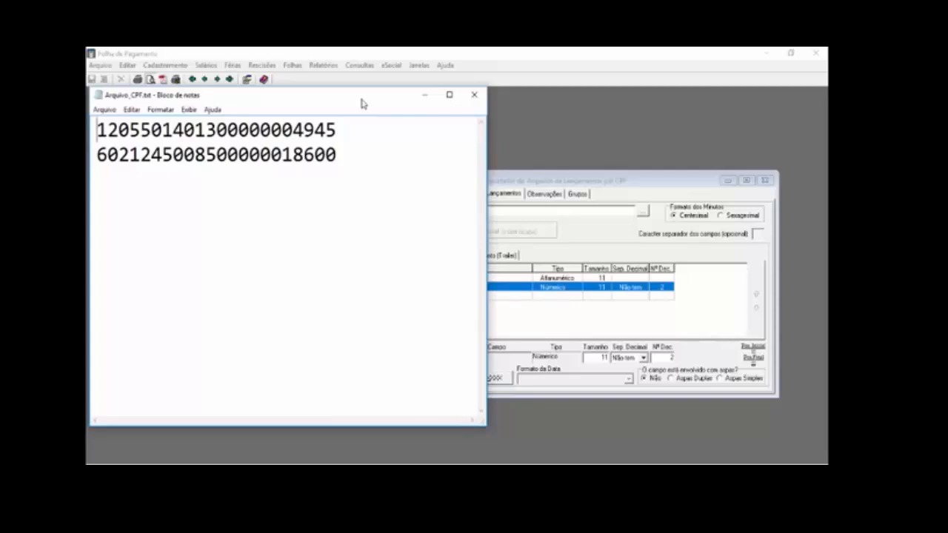
pyautogui.moveTo(598, 180); pyautogui.dragTo(629, 168)
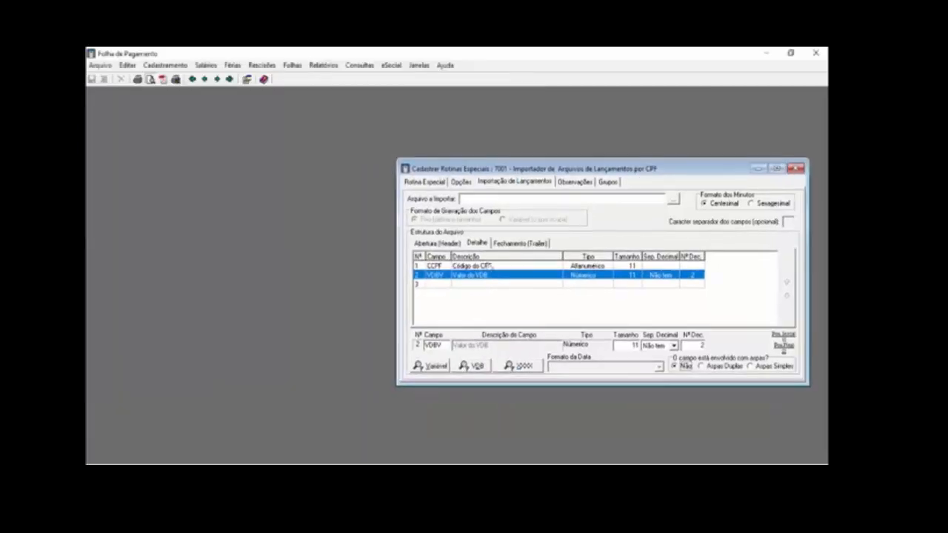
pyautogui.hotkey('alt', 'Tab')
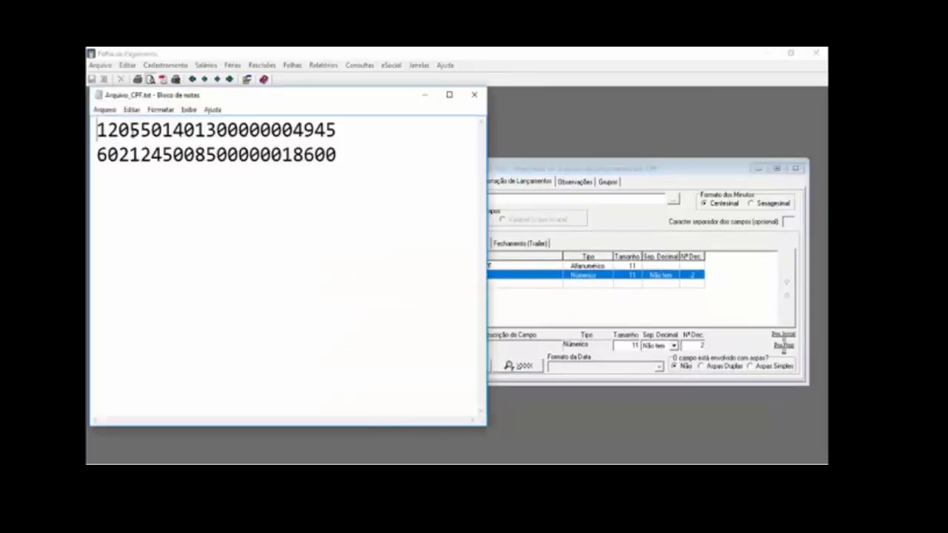
# - Count the 11 CPF characters and the 11 value characters in the file's first line, and minimize the file
pyautogui.press('Right')
pyautogui.press('Right')
pyautogui.press('Right')
pyautogui.press('Right')
pyautogui.press('Right')
pyautogui.press('Right')
pyautogui.press('Right')
pyautogui.press('Right')
pyautogui.press('Right')
pyautogui.press('Right')
pyautogui.press('Right')
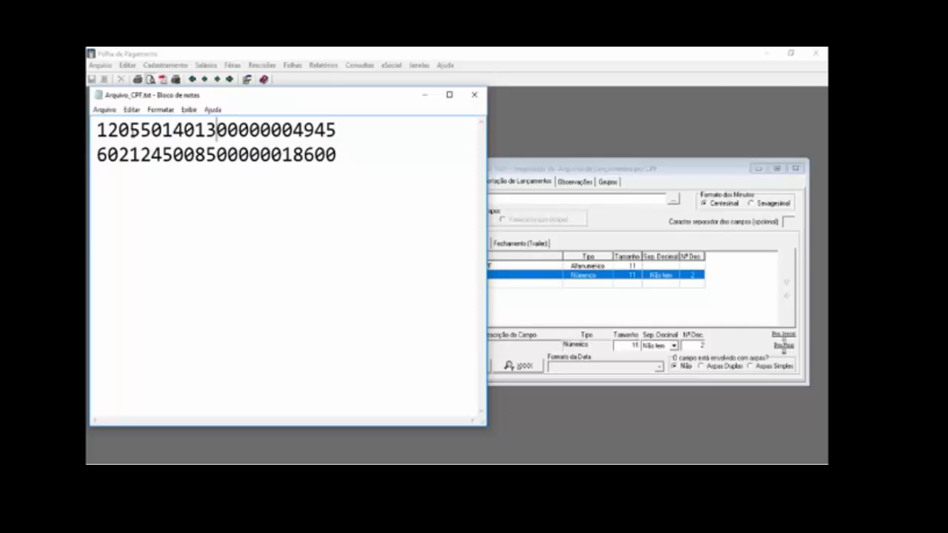
pyautogui.press('Right')
pyautogui.press('Right')
pyautogui.press('Right')
pyautogui.press('Right')
pyautogui.press('Right')
pyautogui.press('Right')
pyautogui.press('Right')
pyautogui.press('Right')
pyautogui.press('Right')
pyautogui.press('Right')
pyautogui.press('Right')
pyautogui.click(425, 95)
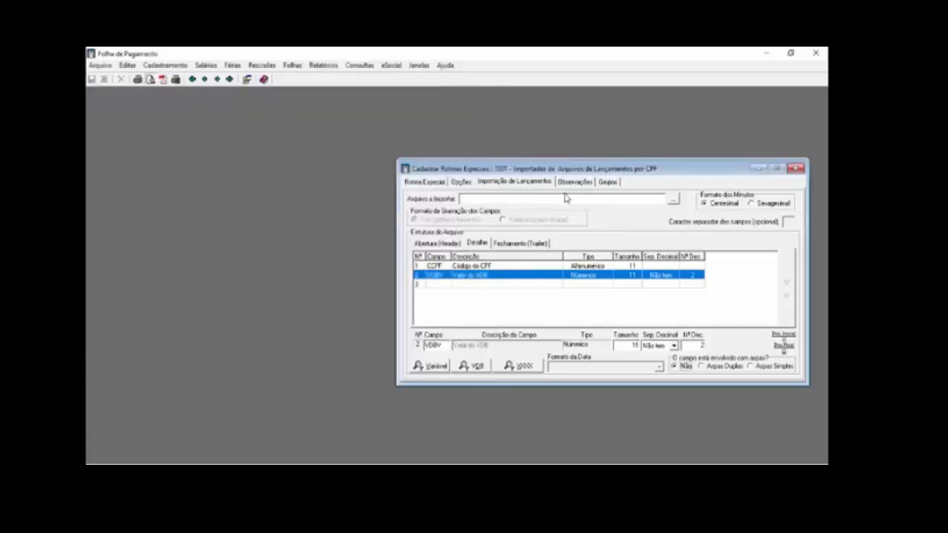
# - Open the special routines for execution and add routine 7001 to the selected routines
pyautogui.click(325, 65)
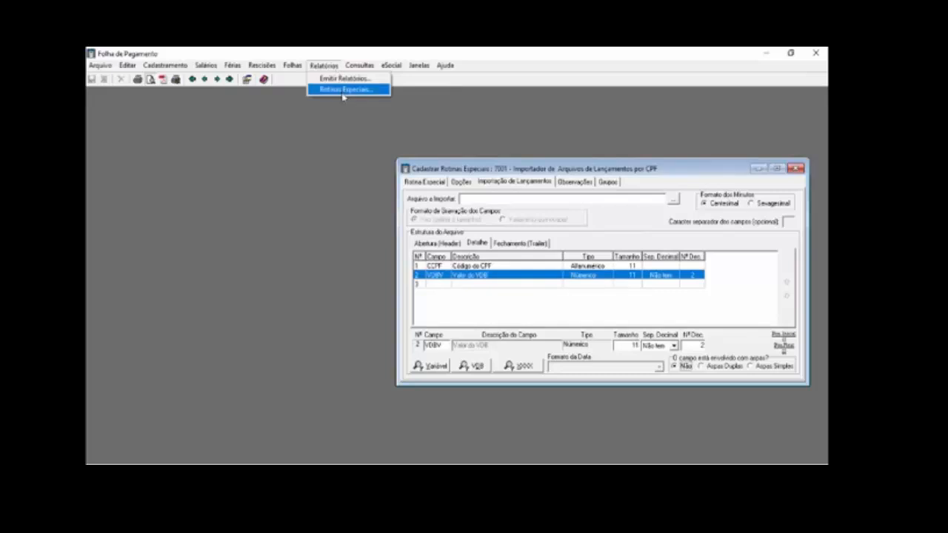
pyautogui.click(343, 90)
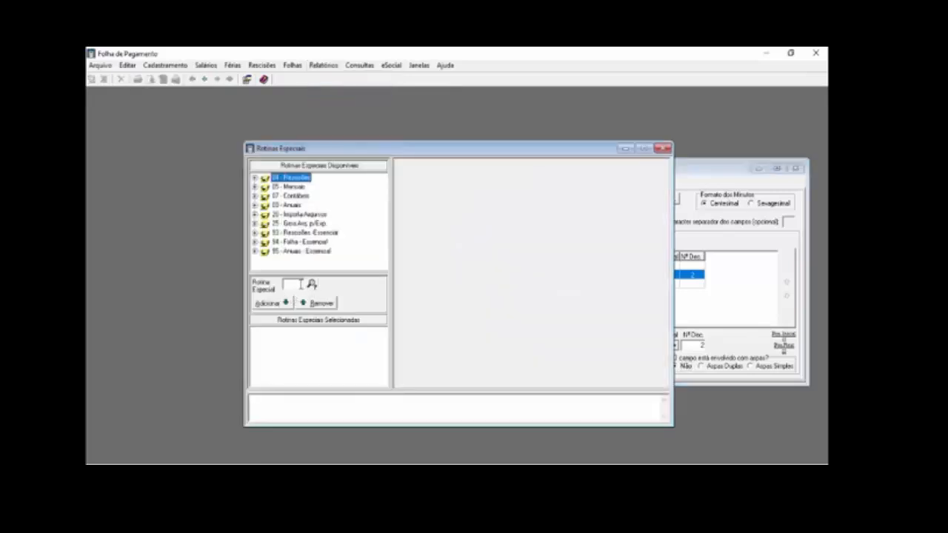
pyautogui.click(300, 284)
pyautogui.write('7001')
pyautogui.press('Tab')
pyautogui.press('Return')
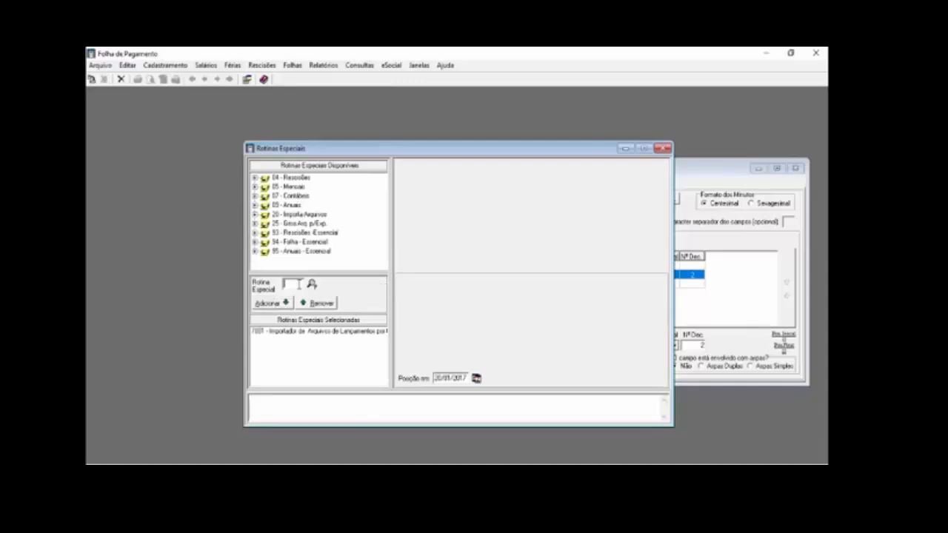
# - Run routine 7001, choose Arquivo_CPF.txt from Temporario\Rotinas Especiais as the file to import, and preview its contents
pyautogui.click(91, 80)
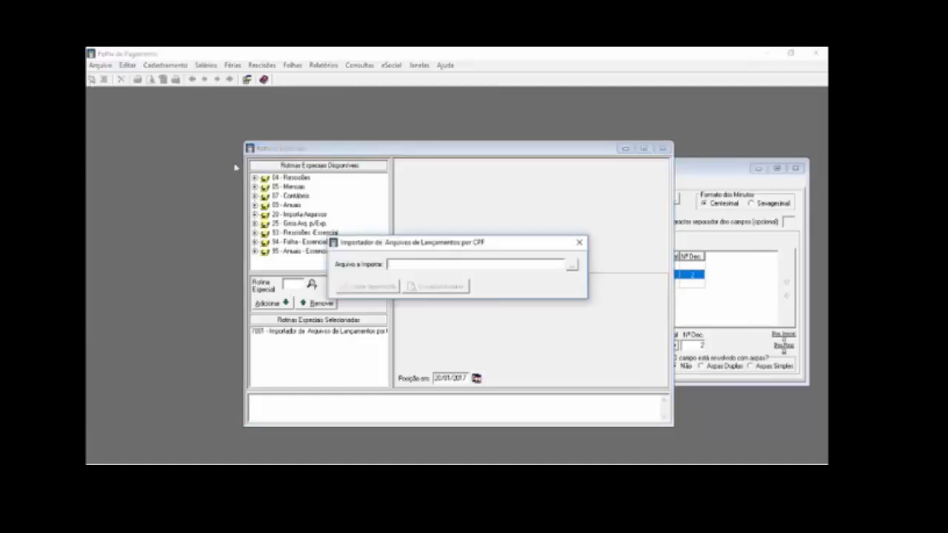
pyautogui.click(571, 265)
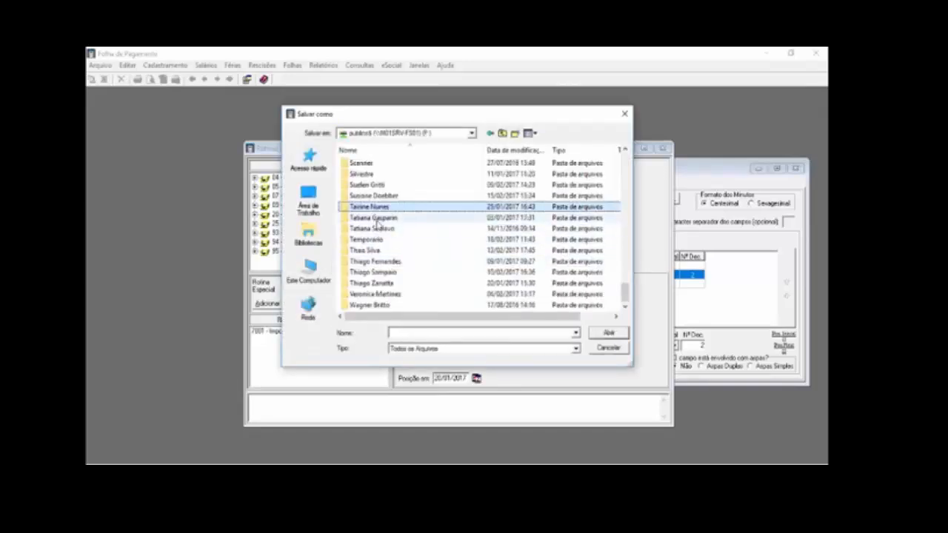
pyautogui.doubleClick(372, 241)
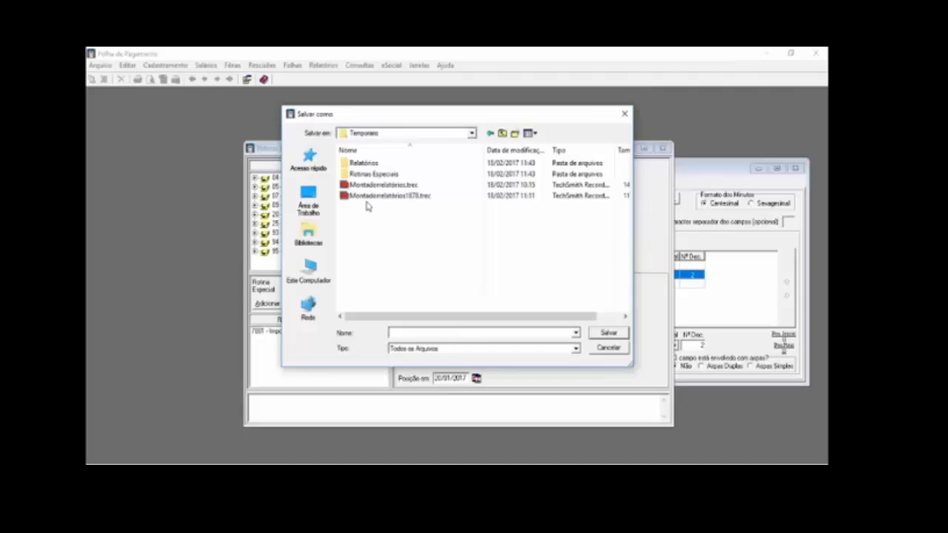
pyautogui.doubleClick(356, 174)
pyautogui.click(367, 163)
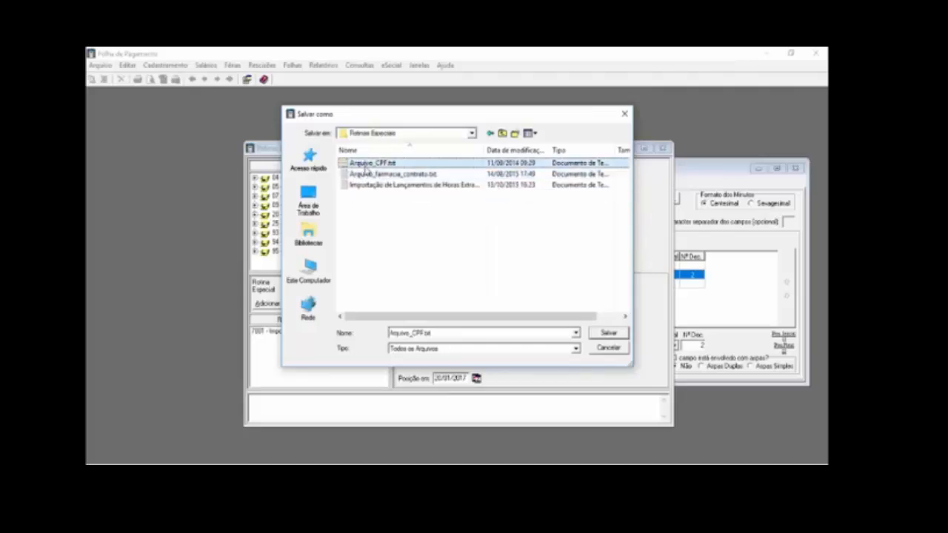
pyautogui.click(607, 332)
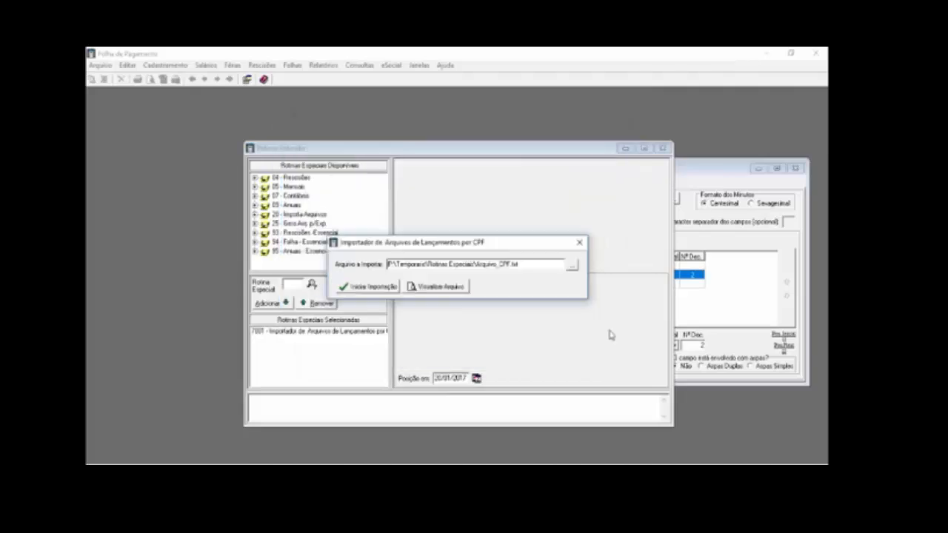
pyautogui.click(454, 286)
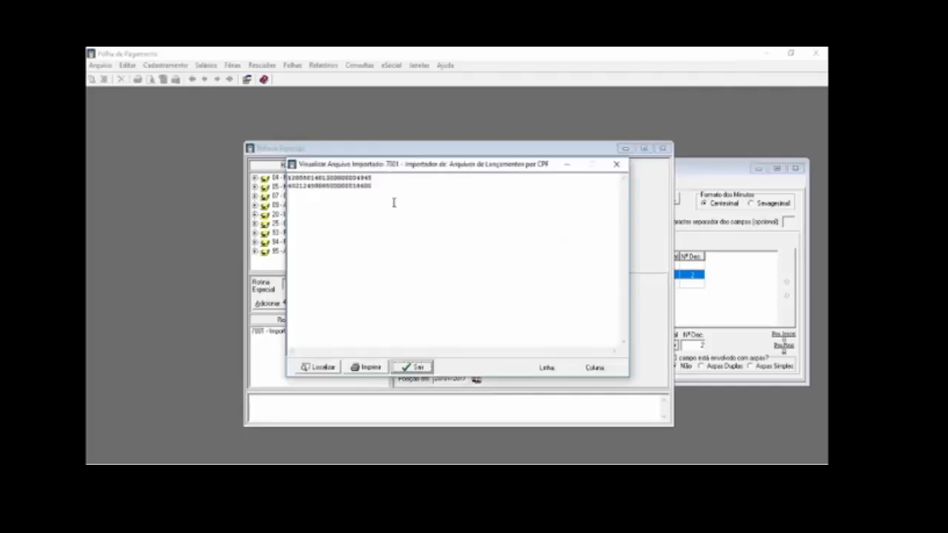
pyautogui.click(617, 165)
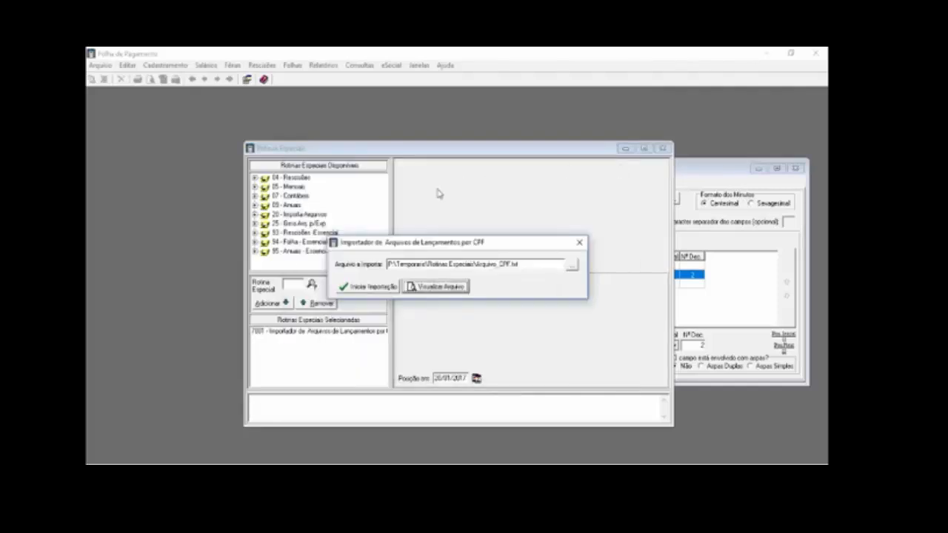
# - Start the file import for the monthly payroll and set both the due date and the entry date to 31/01/2017
pyautogui.click(369, 286)
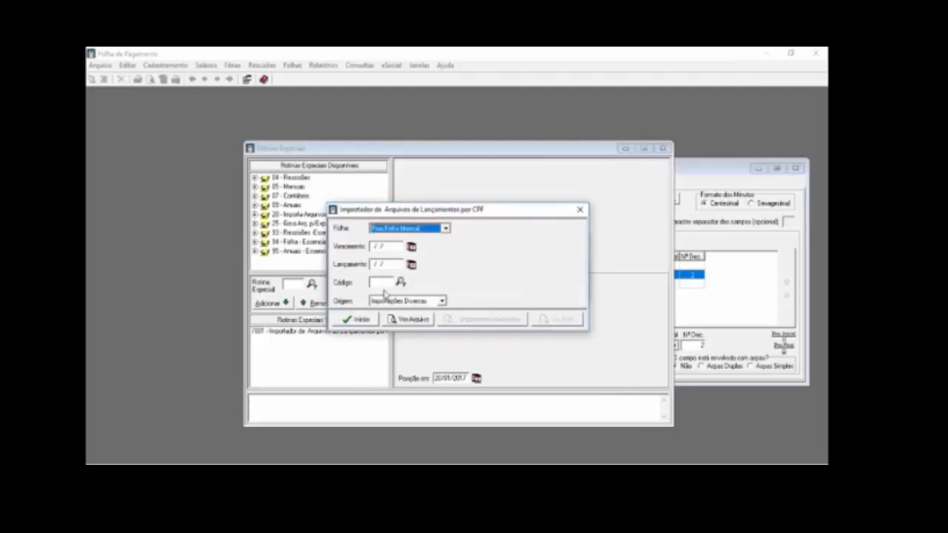
pyautogui.click(410, 247)
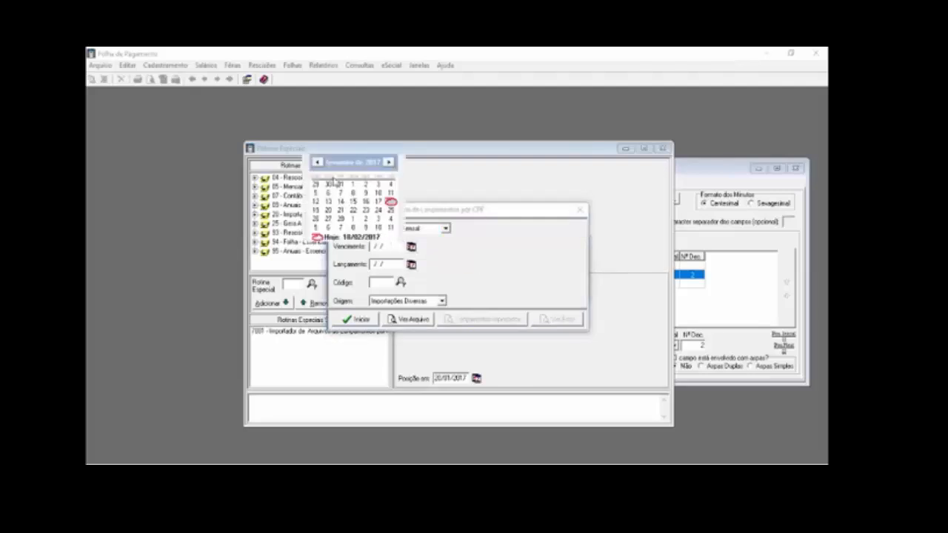
pyautogui.click(317, 162)
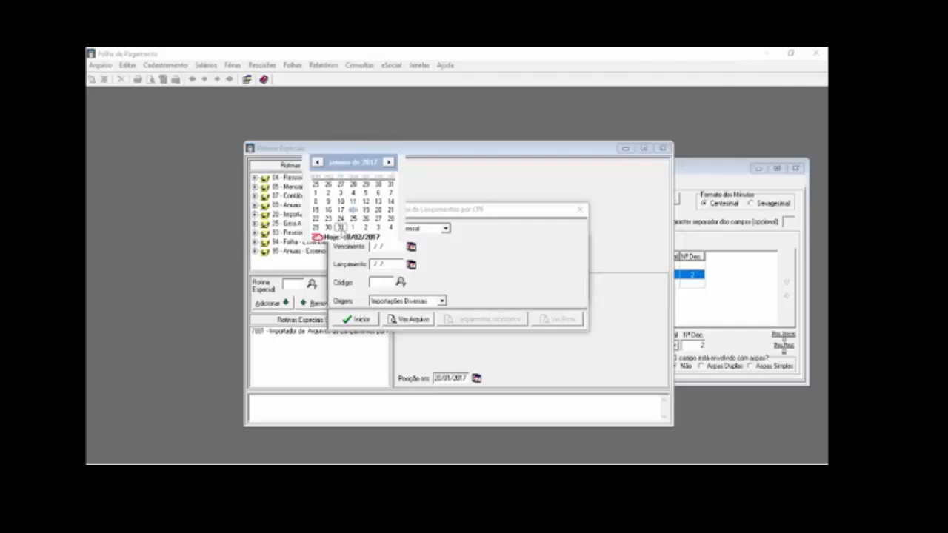
pyautogui.click(341, 227)
pyautogui.click(385, 264)
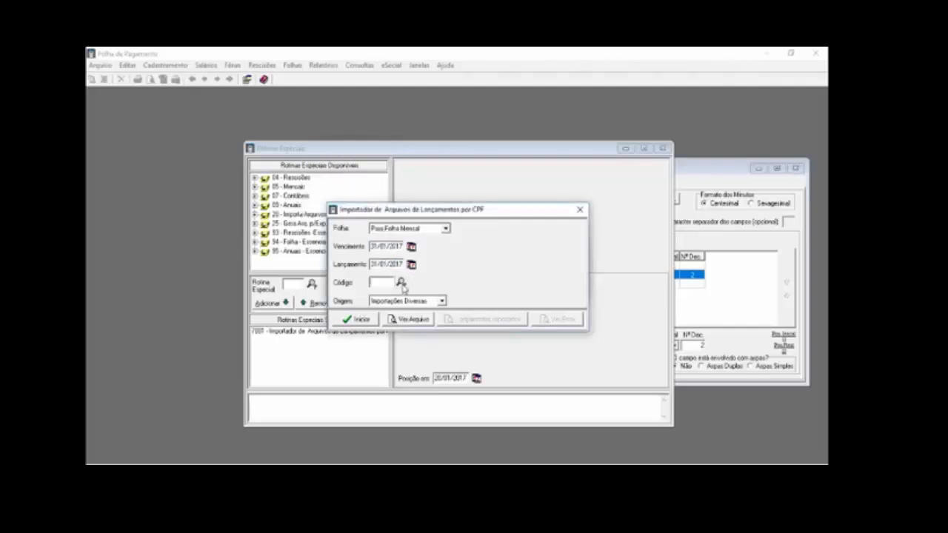
# - Look up the pharmacy discount and choose code 60001 (Desconto Farmácia), keeping Importações Diversas as the origin
pyautogui.click(399, 283)
pyautogui.write('famiá')
pyautogui.press('Return')
pyautogui.doubleClick(361, 261)
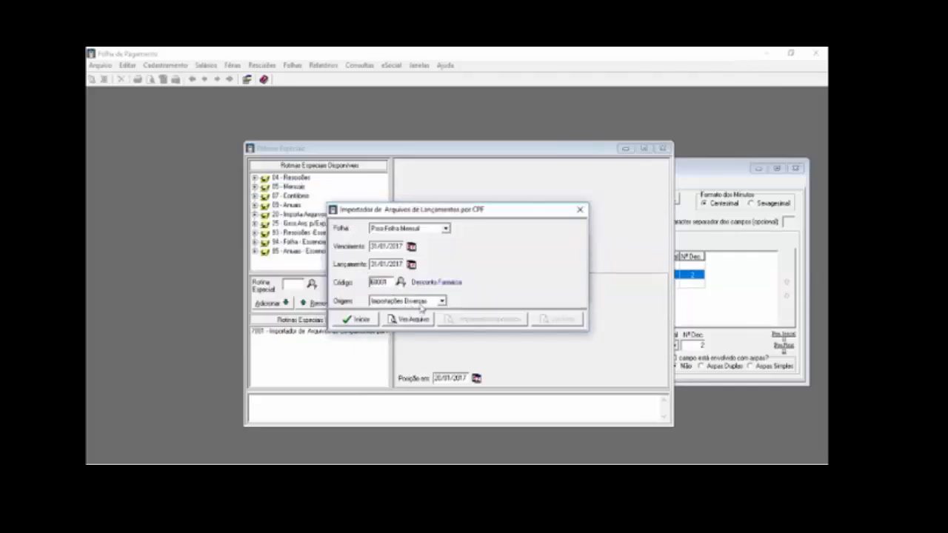
pyautogui.click(442, 304)
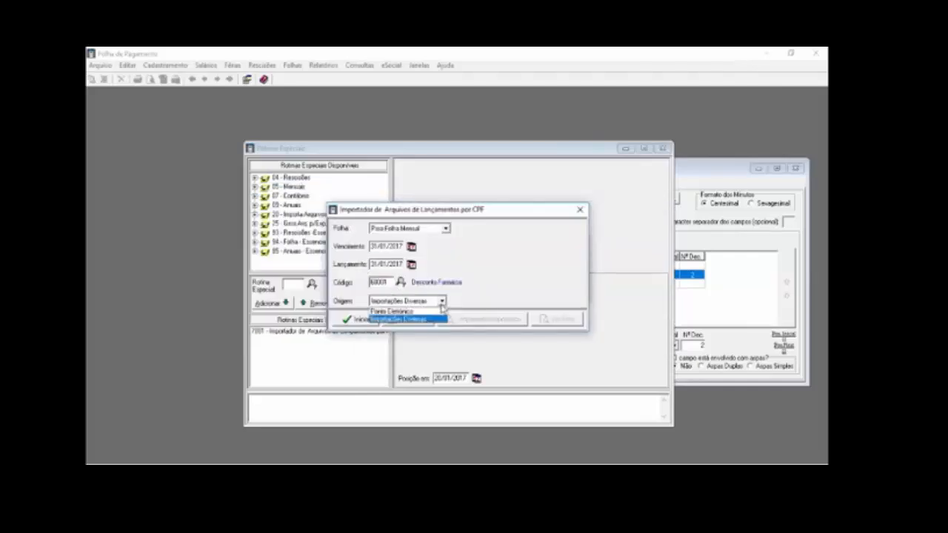
pyautogui.click(441, 305)
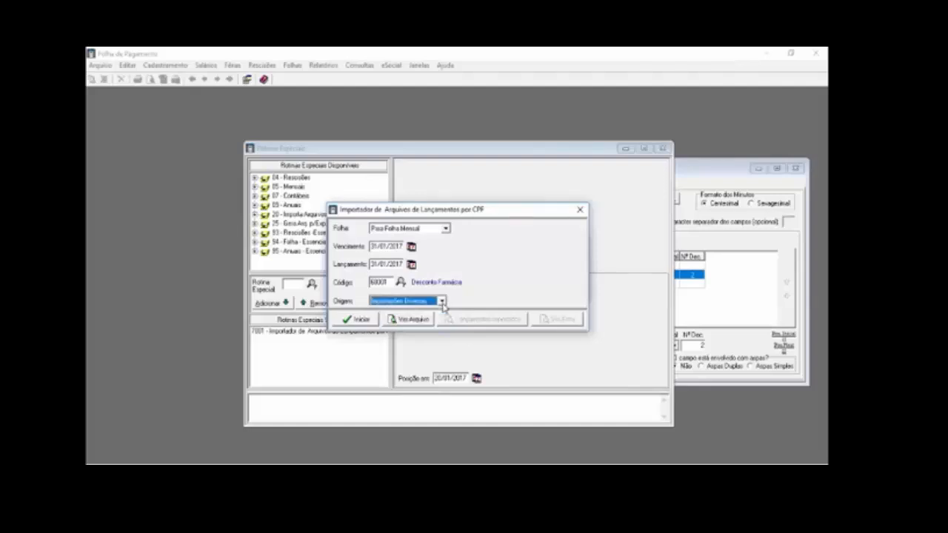
# - Run the import, acknowledge its completion, and review the report of imported entries before closing it
pyautogui.click(361, 319)
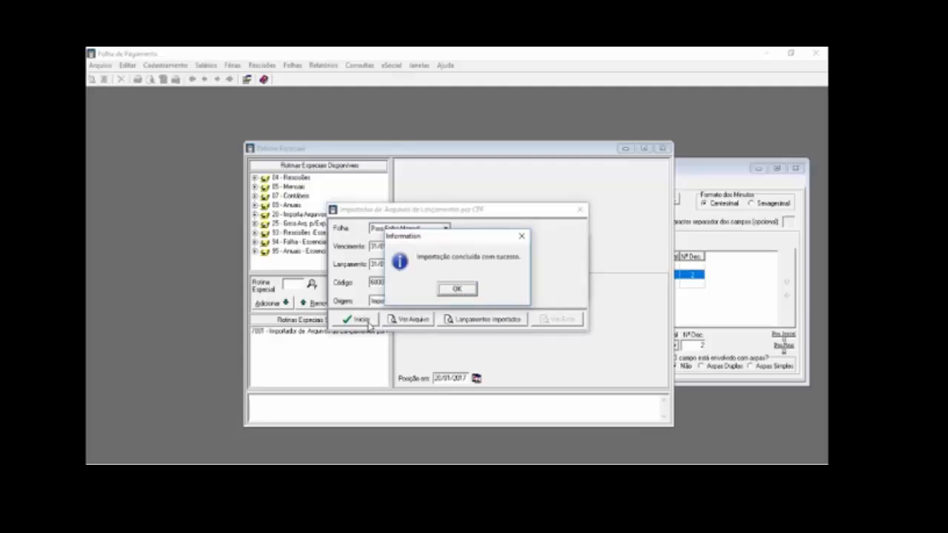
pyautogui.click(462, 290)
pyautogui.click(468, 319)
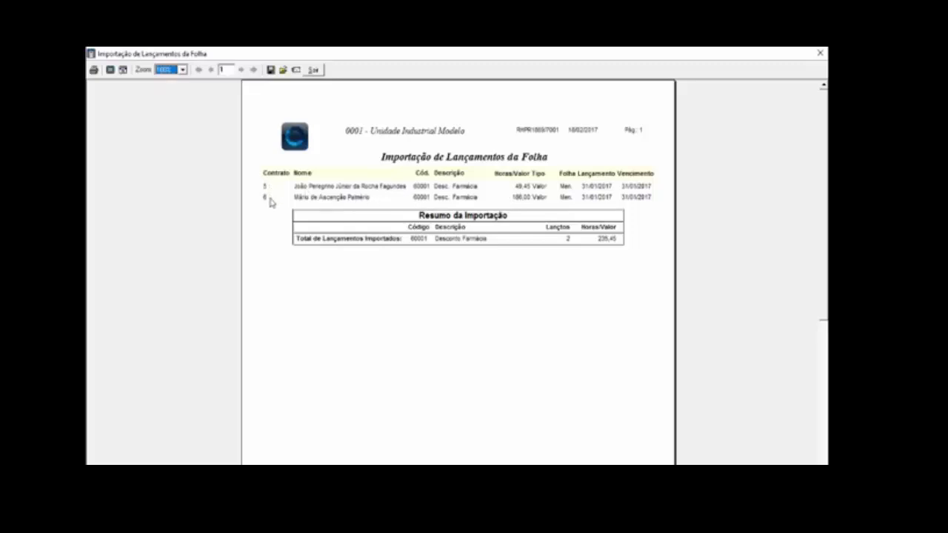
pyautogui.click(314, 69)
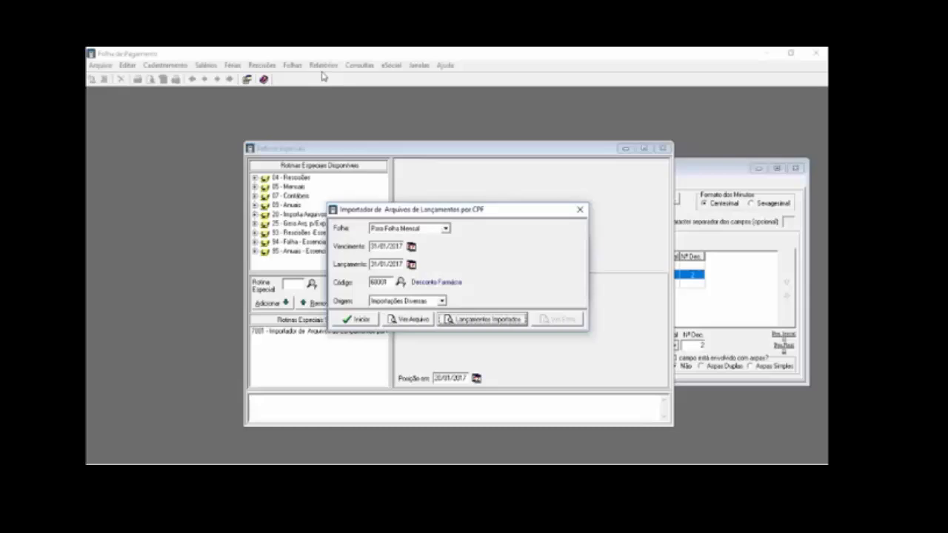
# - Close the CPF importer, the special routines window and the routine 7001 registration window
pyautogui.click(581, 210)
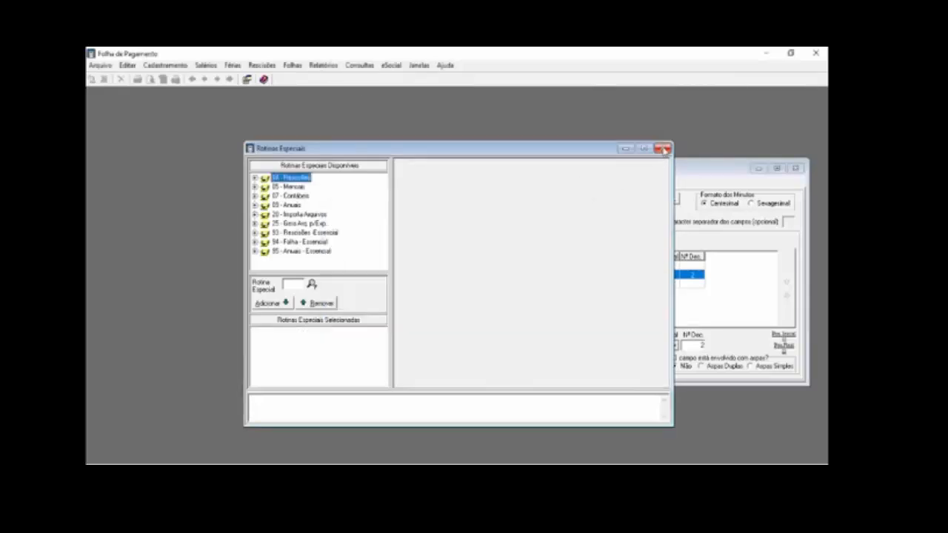
pyautogui.click(663, 149)
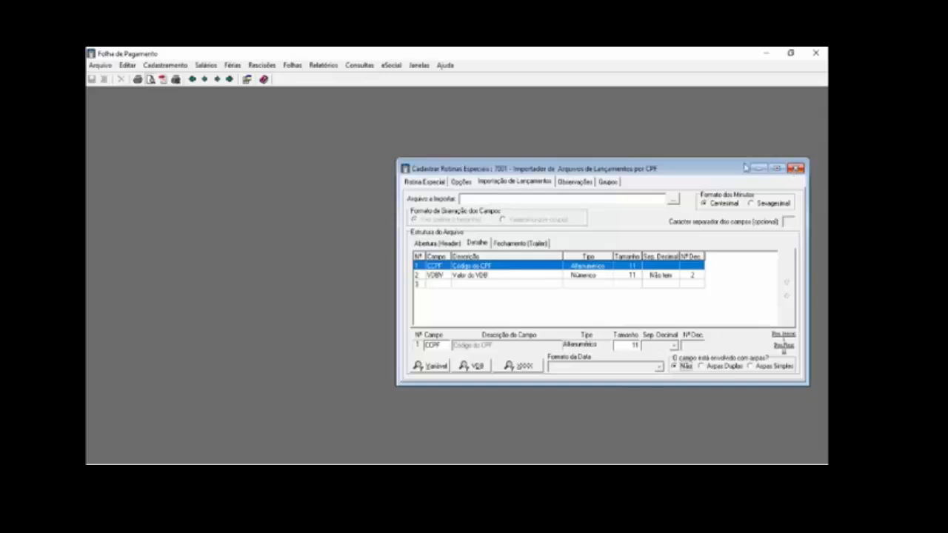
pyautogui.click(794, 170)
# - Open Consulta/Atualiza Lançamentos for unit 0001 and check the imported Desc. Farmácia entries of the first two contracts
pyautogui.click(301, 67)
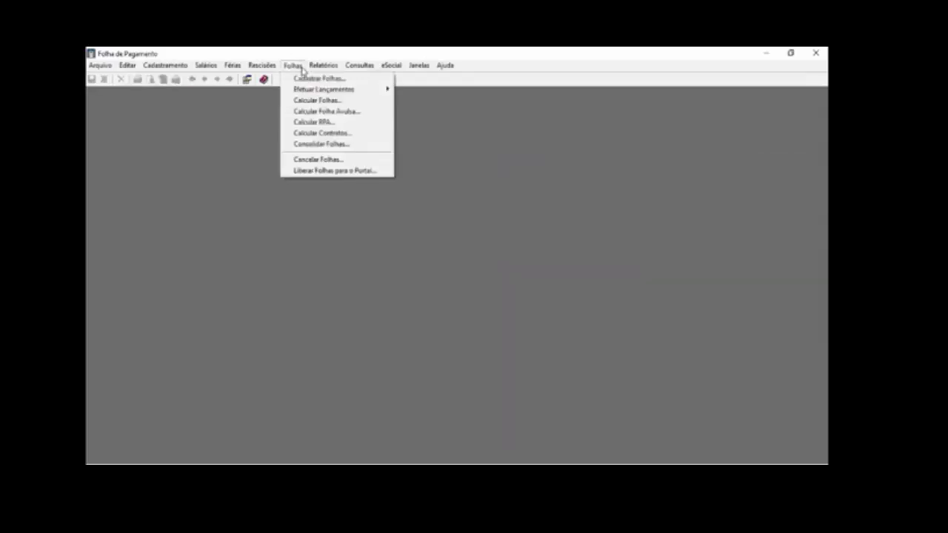
pyautogui.moveTo(303, 89)
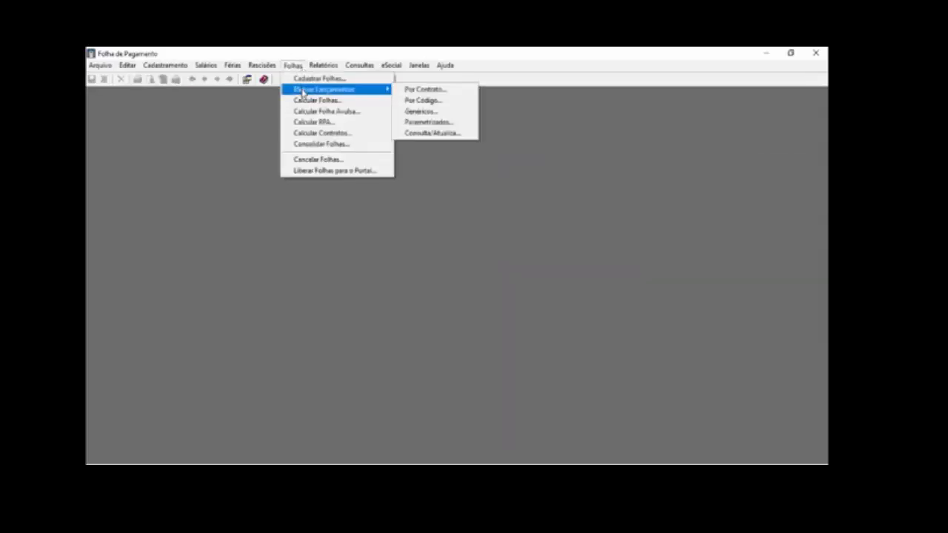
pyautogui.click(429, 133)
pyautogui.click(408, 358)
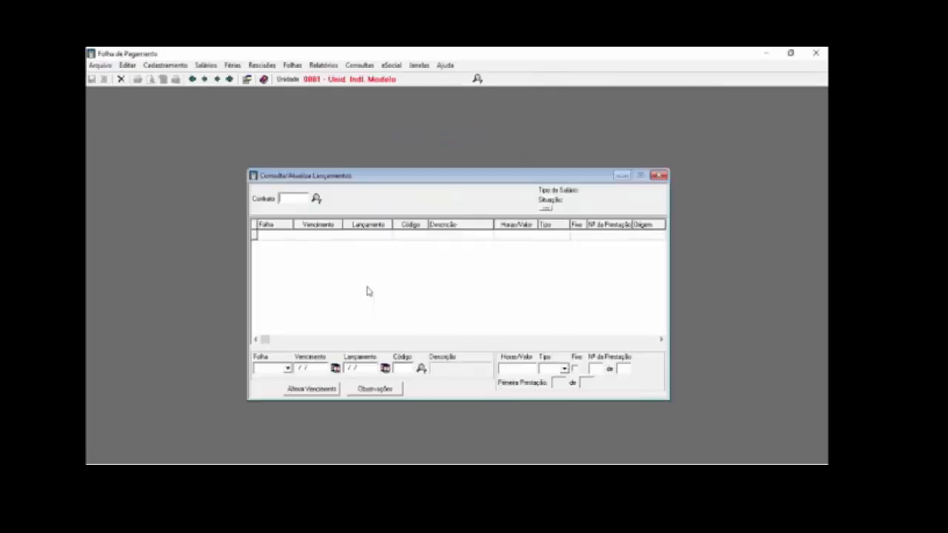
pyautogui.click(218, 79)
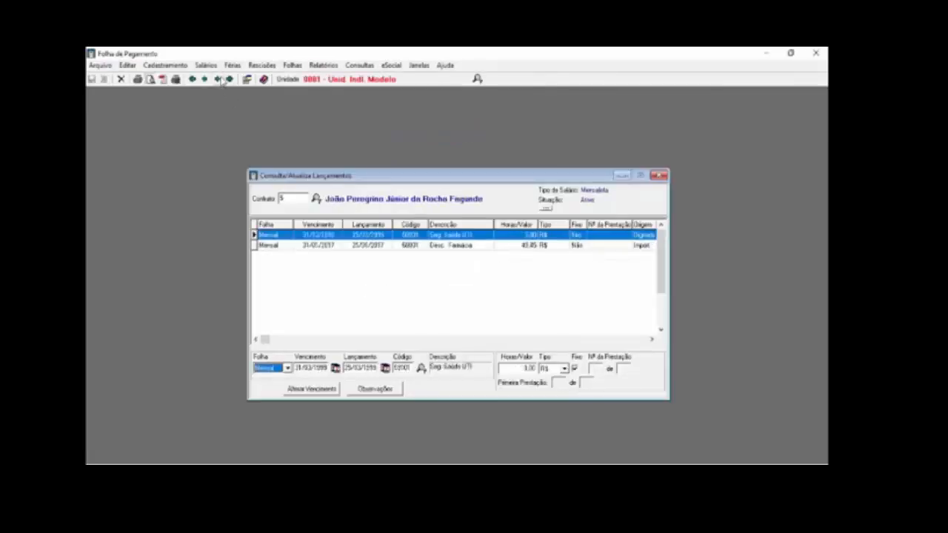
pyautogui.click(395, 245)
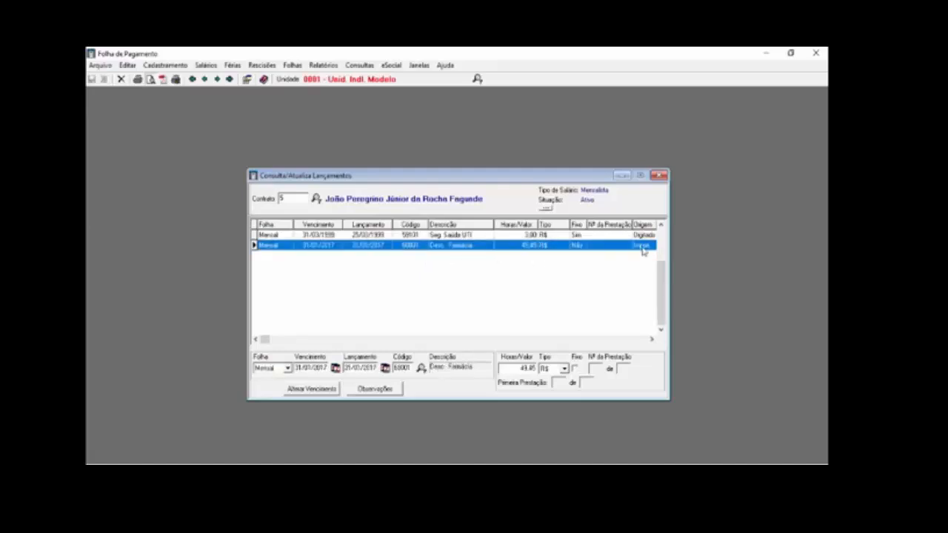
pyautogui.click(217, 79)
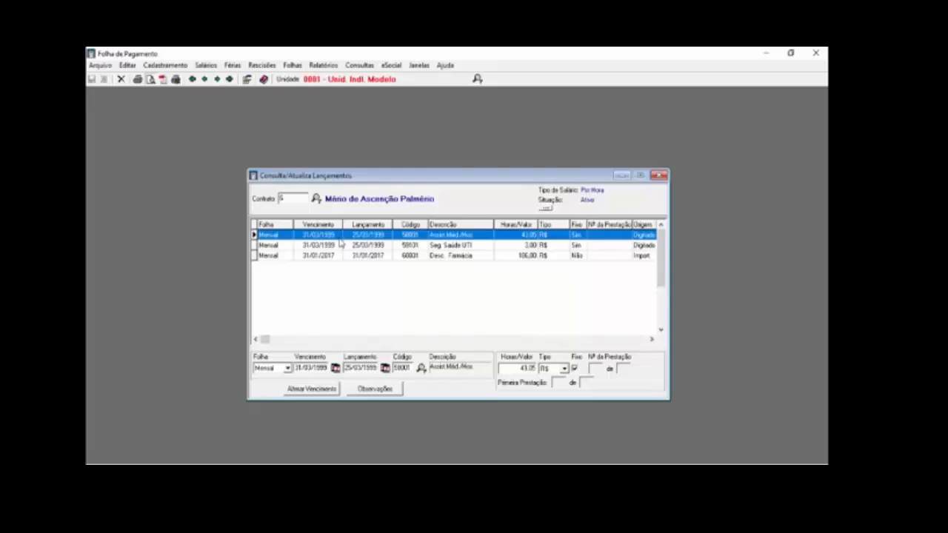